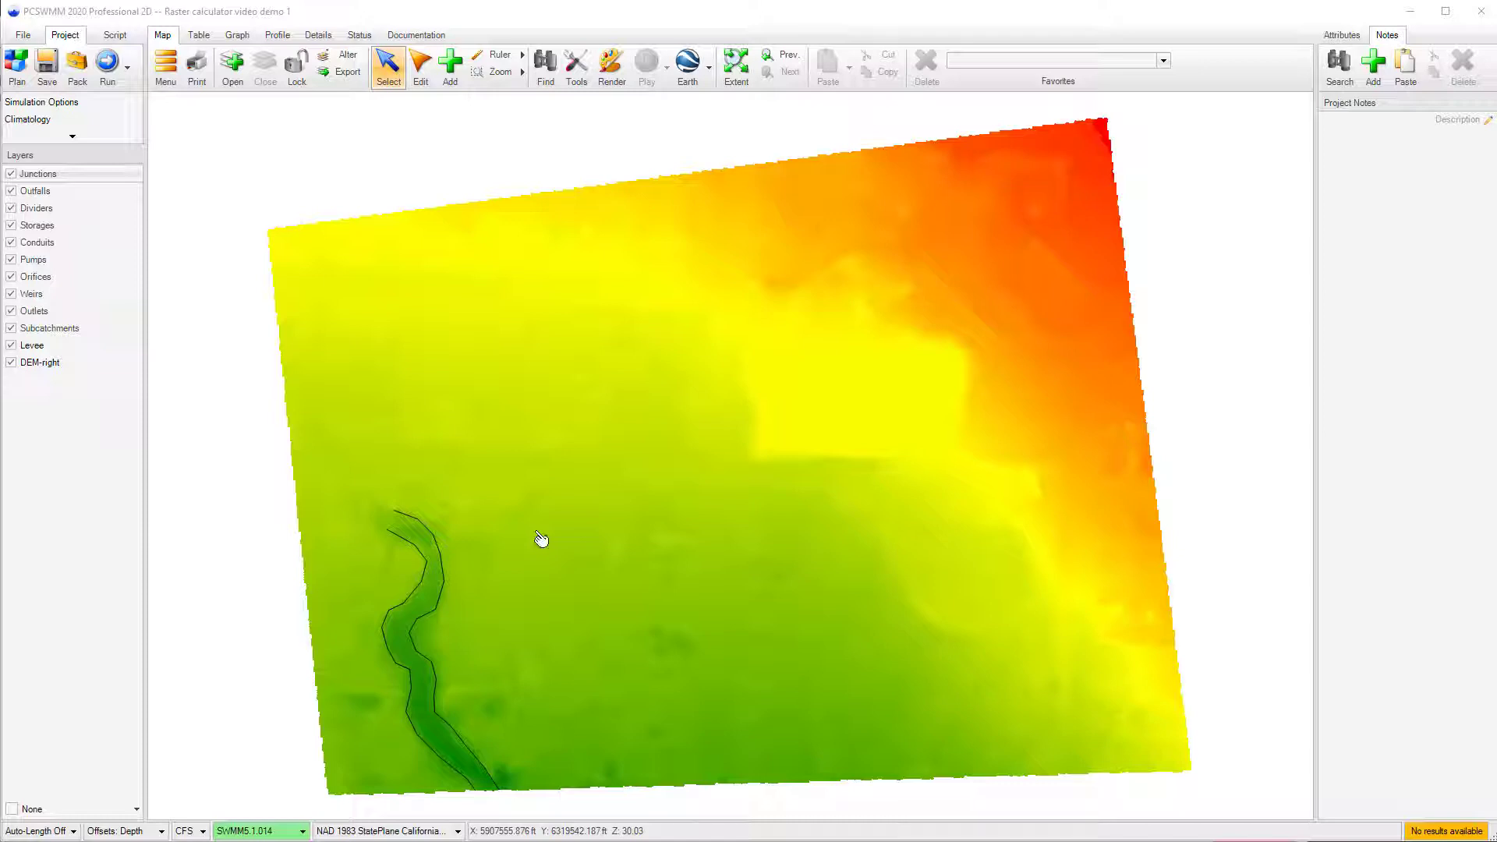
Open the Raster Calculator from the DEM/raster layer tools.
{"action": "left_click", "coordinate": [577, 78]}
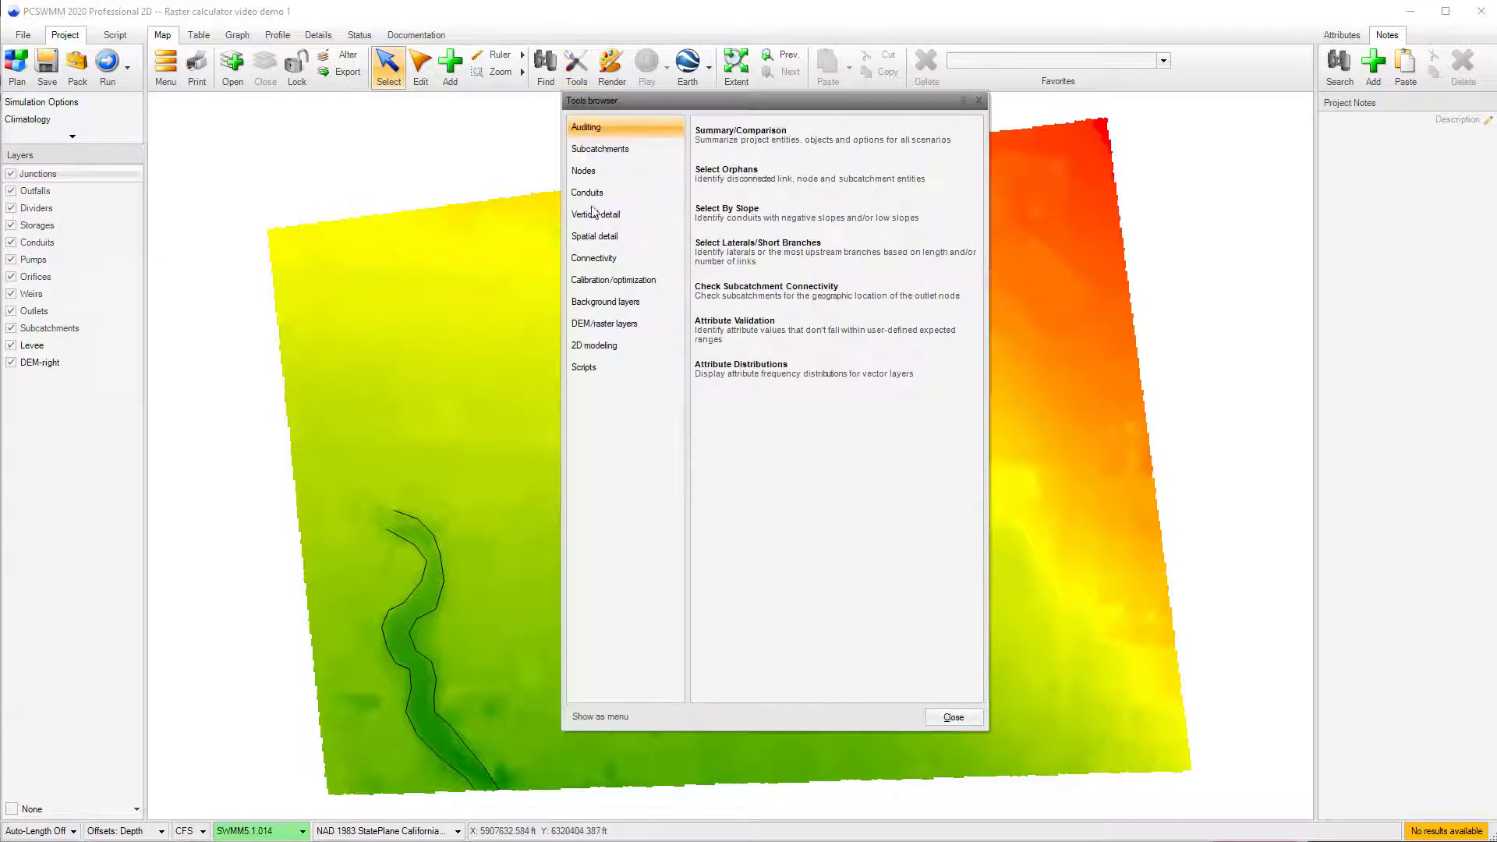
{"action": "left_click", "coordinate": [614, 333]}
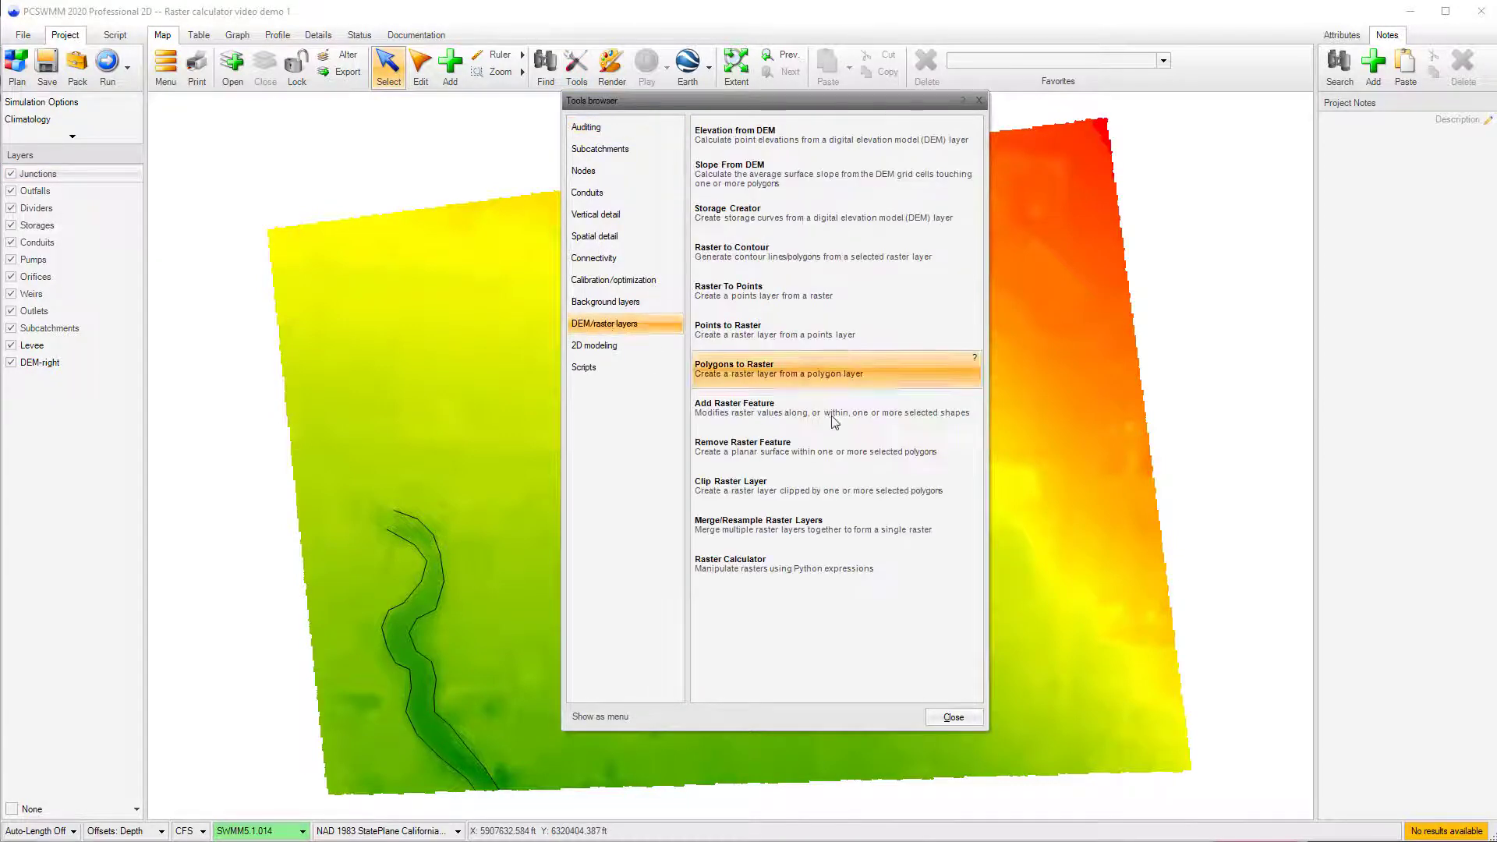
{"action": "left_click", "coordinate": [893, 577]}
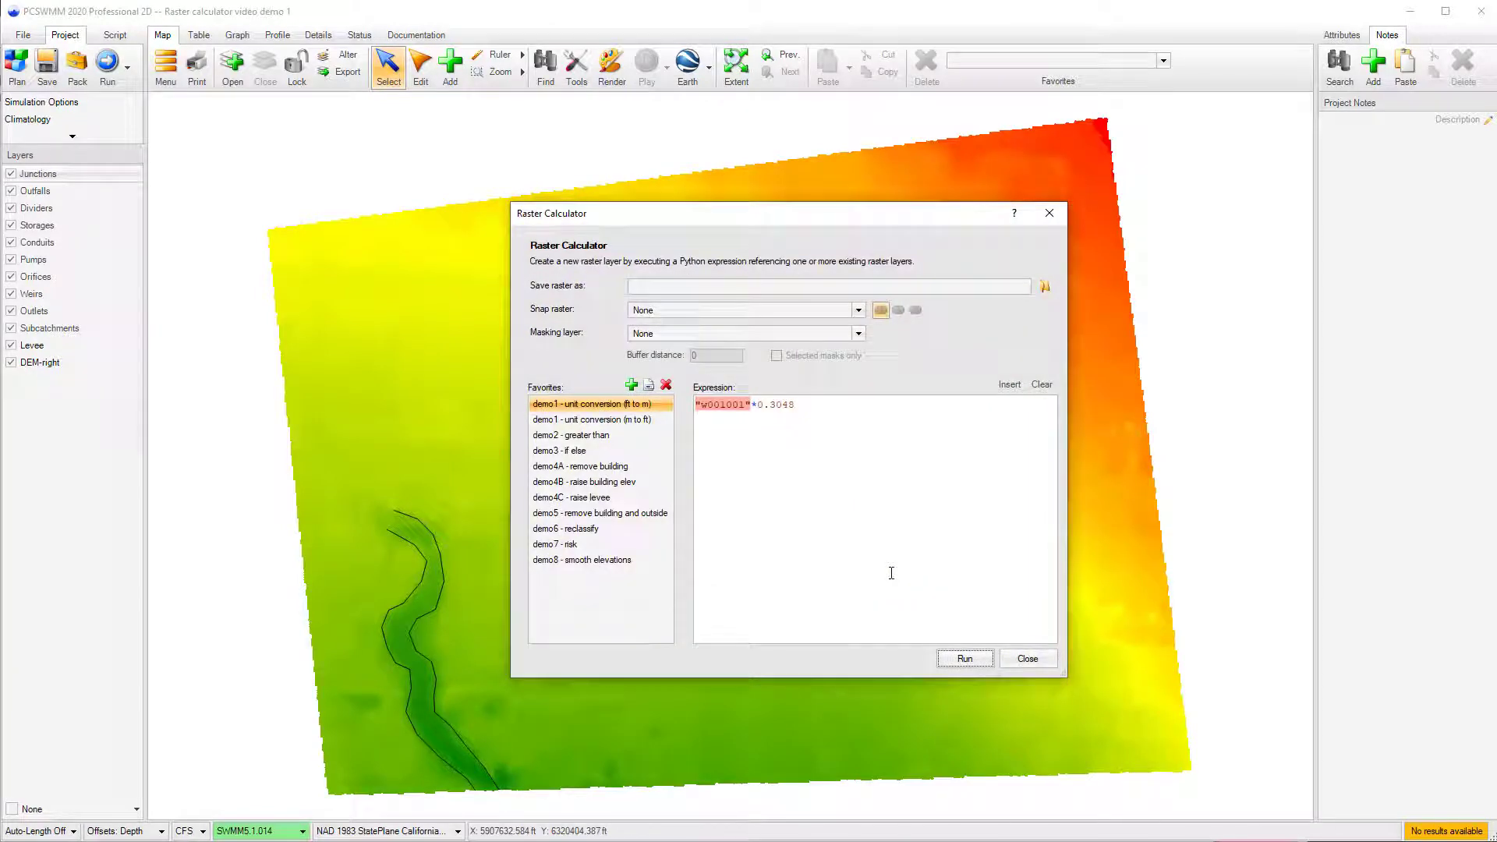
Preview the Favorites demo1–demo5 expressions, ending on 'remove building and outside'.
{"action": "left_click", "coordinate": [598, 436]}
{"action": "left_click", "coordinate": [605, 452]}
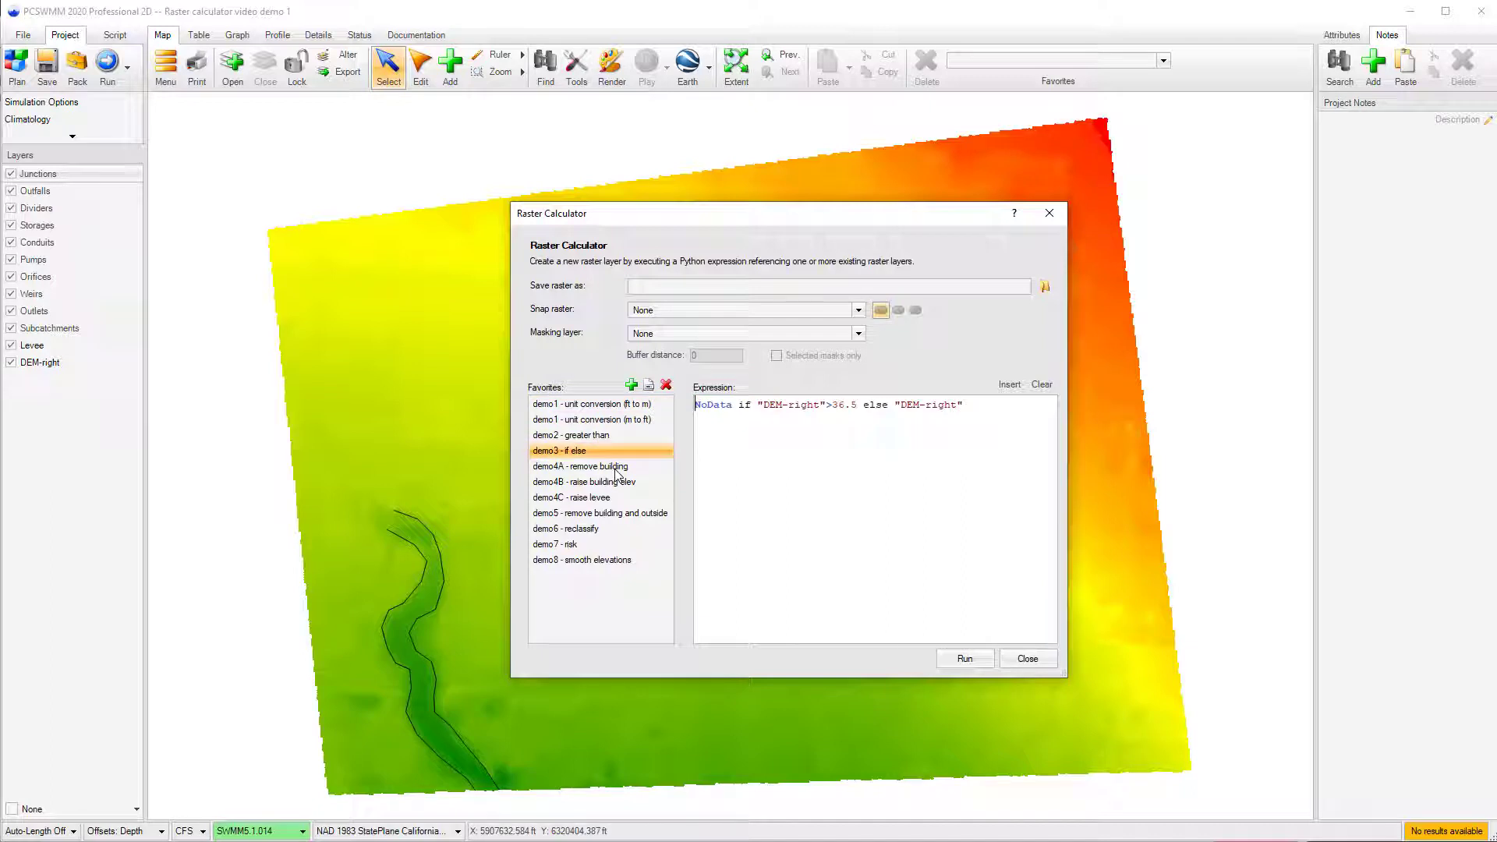
{"action": "left_click", "coordinate": [615, 468]}
{"action": "left_click", "coordinate": [629, 485]}
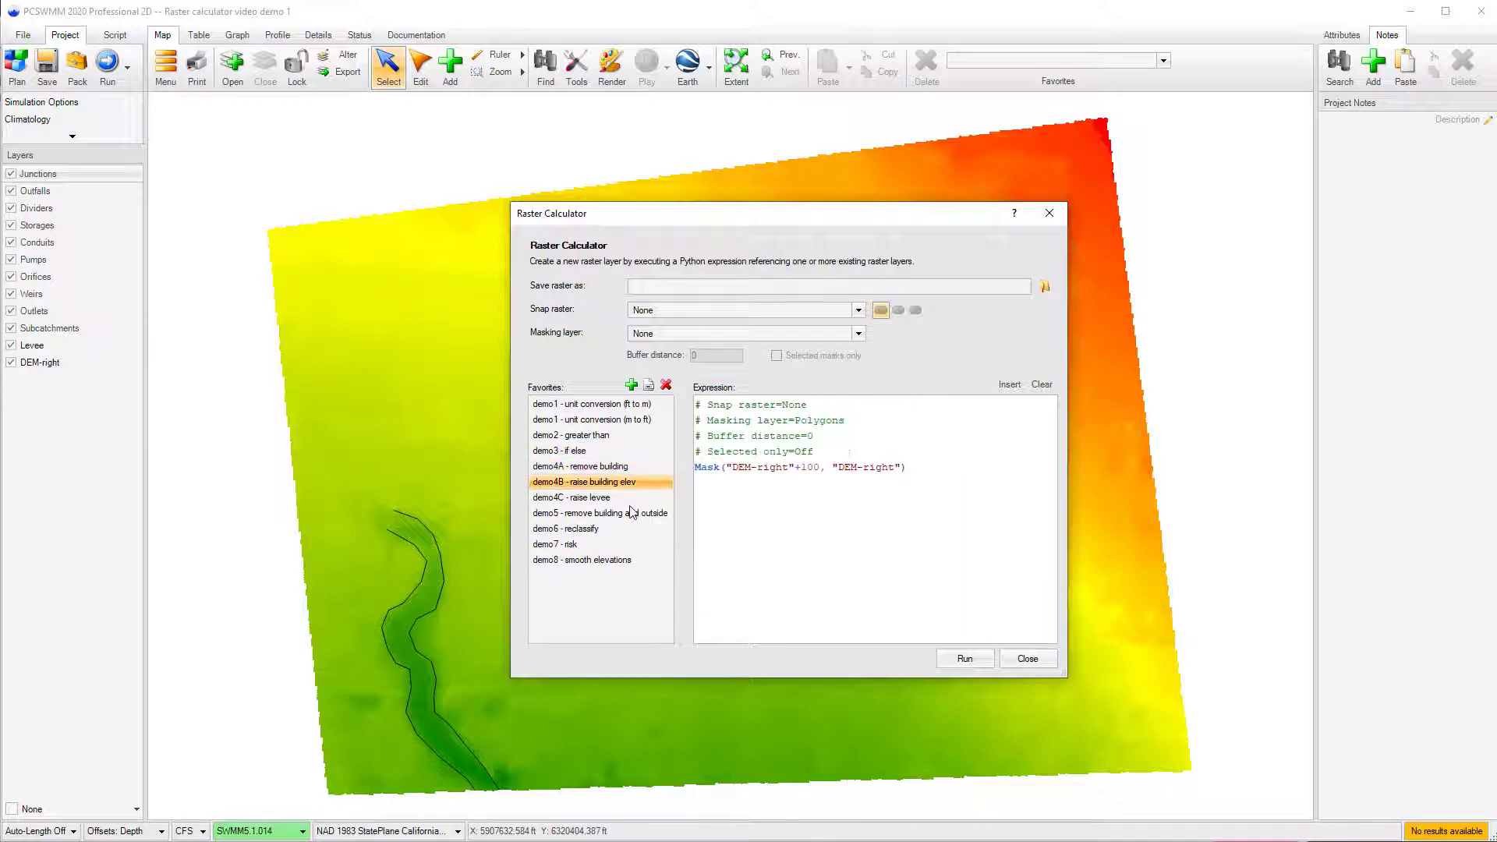
{"action": "left_click", "coordinate": [633, 513]}
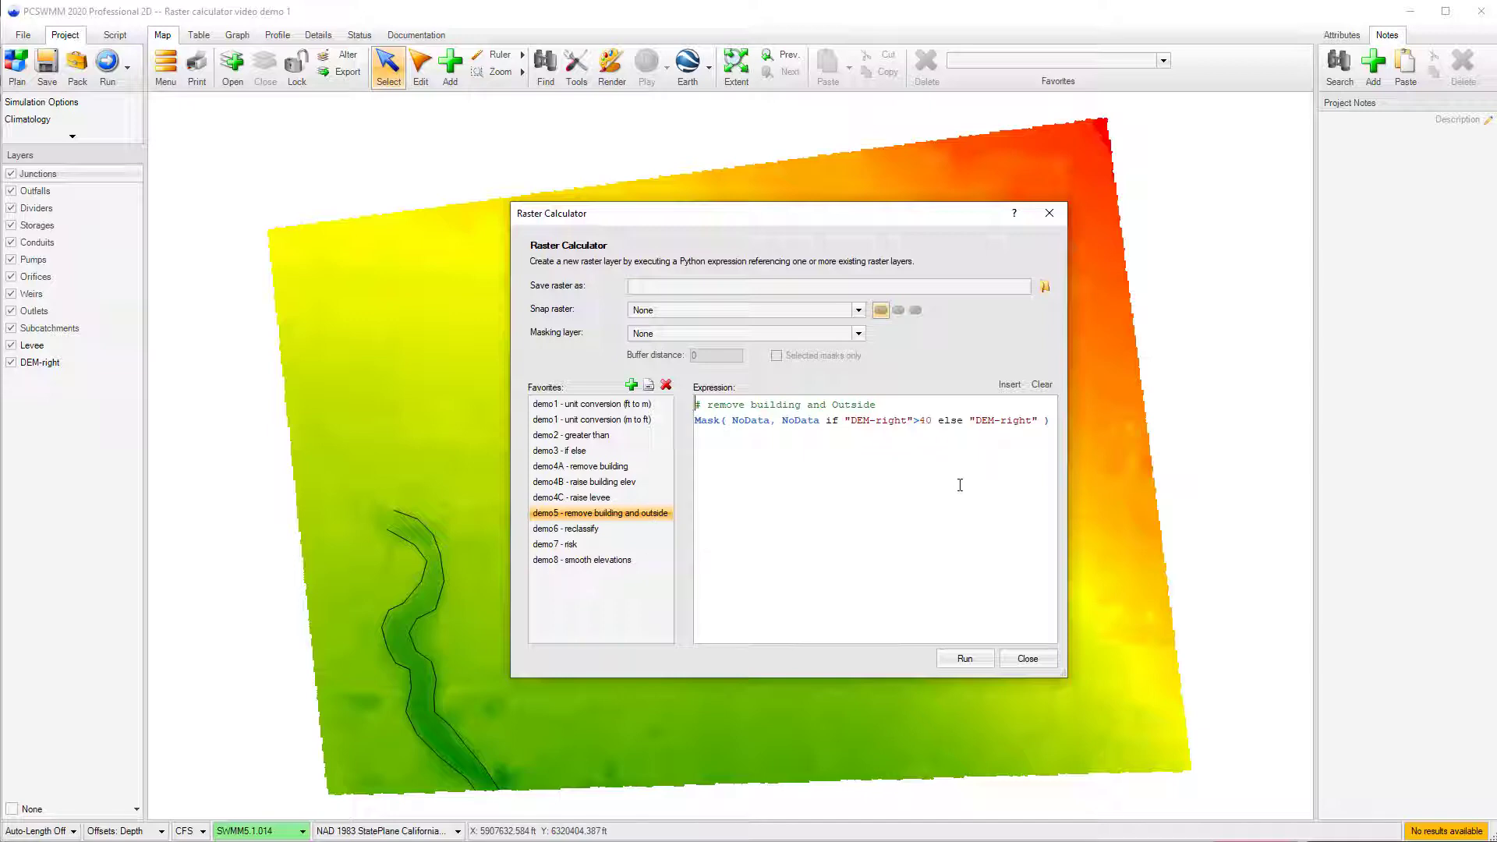
Set the output file to DEM (US).FLT as an Arcinfo Float Binary Grid.
{"action": "left_click", "coordinate": [1044, 287]}
{"action": "type", "text": "DEM ("}
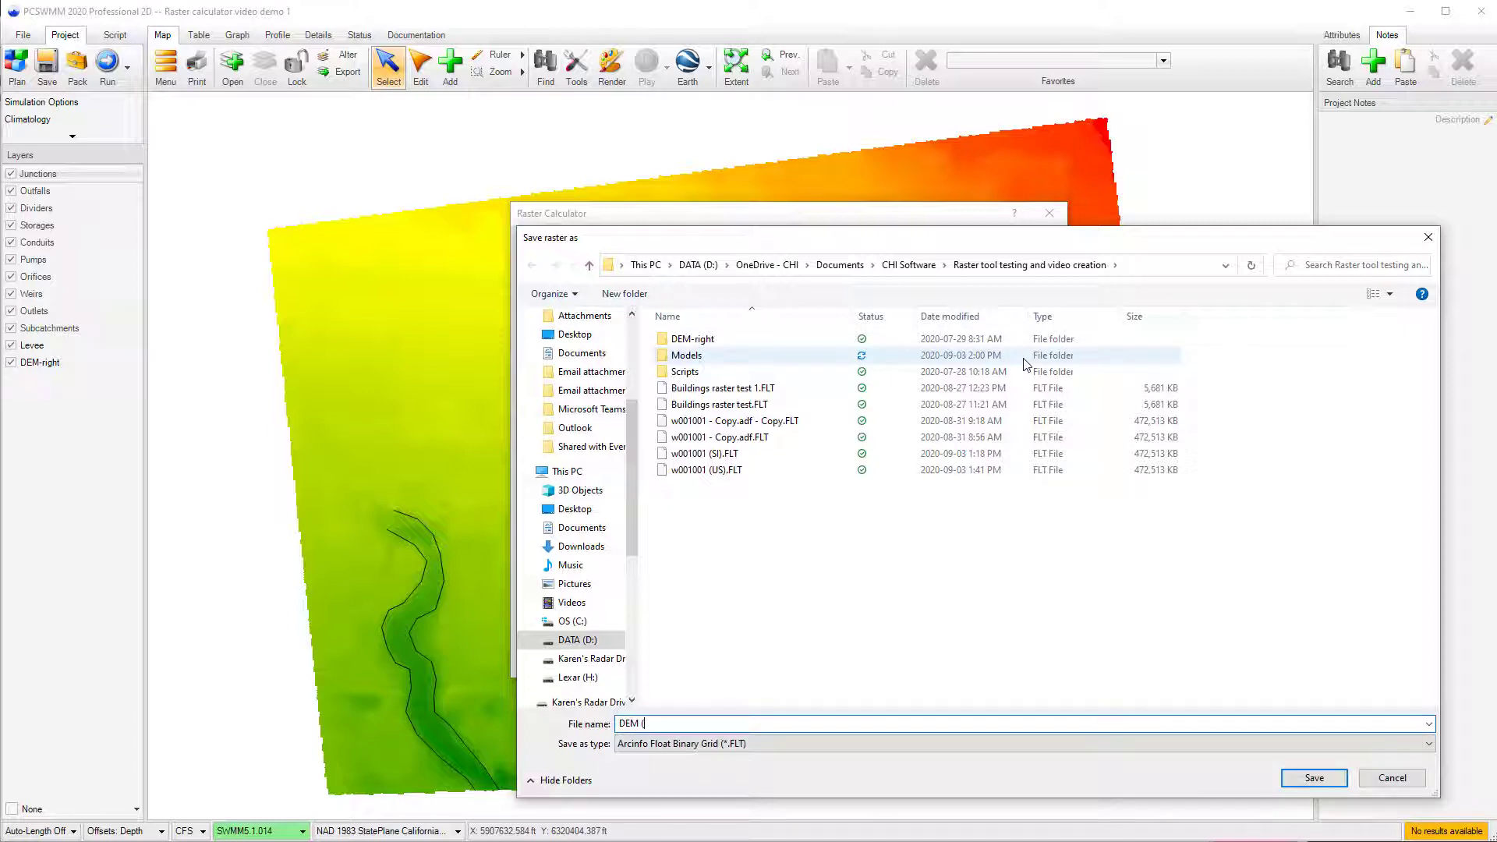
{"action": "type", "text": "US)"}
{"action": "left_click", "coordinate": [935, 743]}
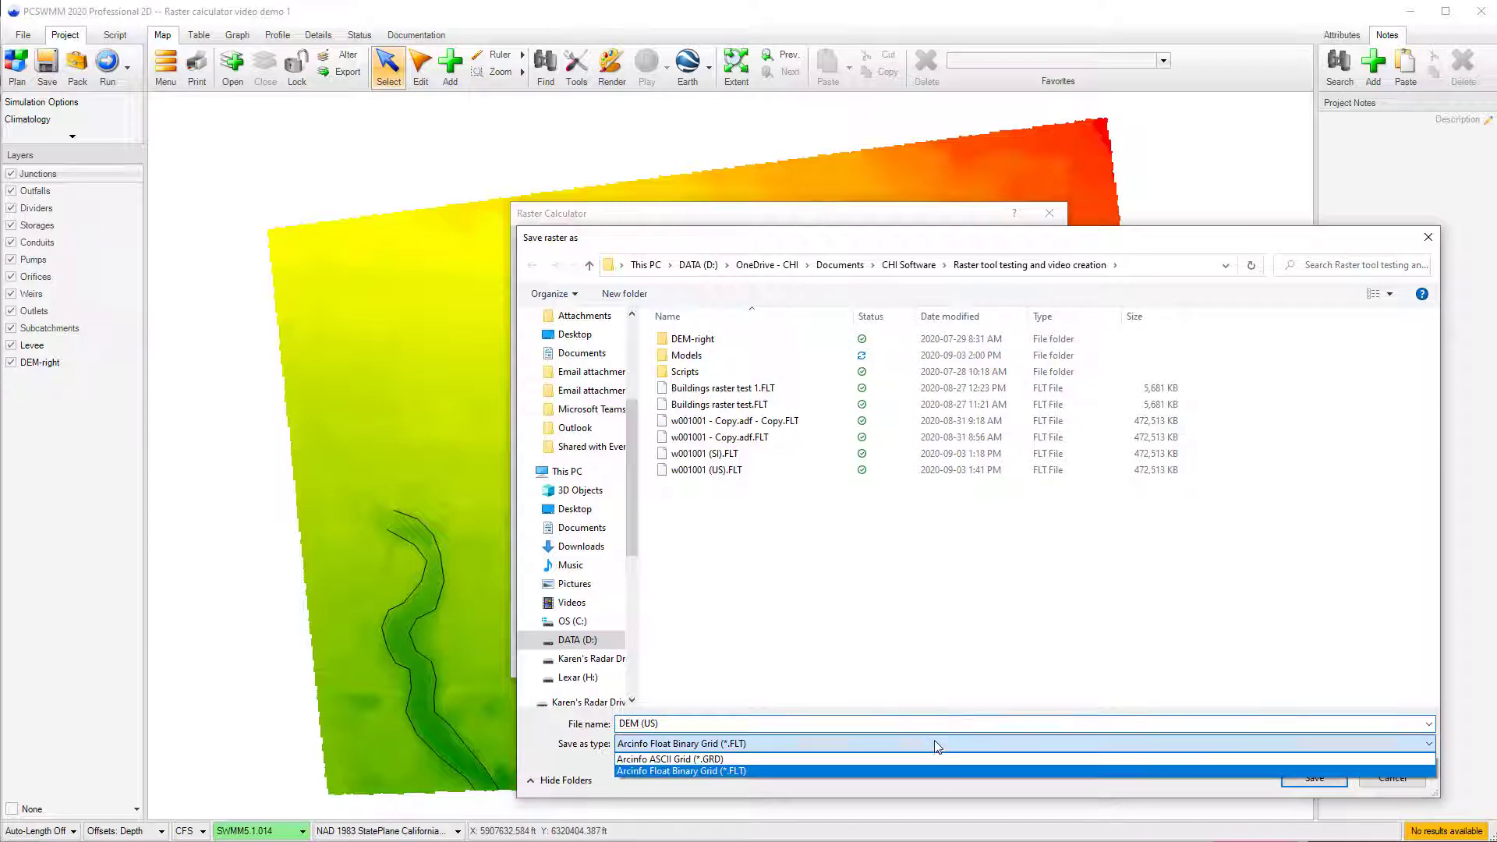
{"action": "left_click", "coordinate": [928, 769]}
Confirm the DEM (US) output and snap the new raster to DEM-right.
{"action": "left_click", "coordinate": [1314, 777]}
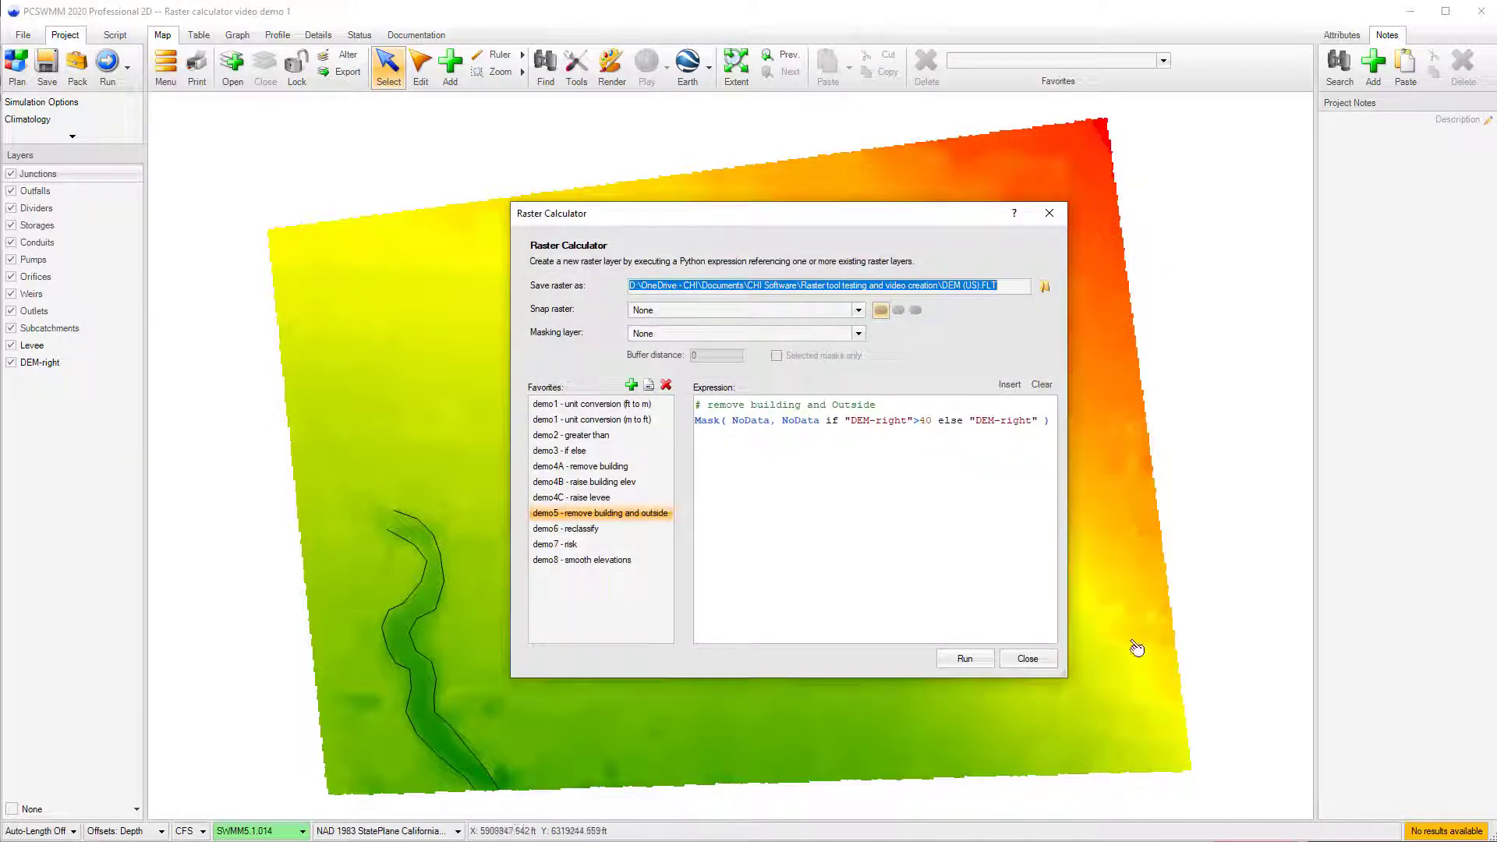
{"action": "left_click", "coordinate": [858, 311]}
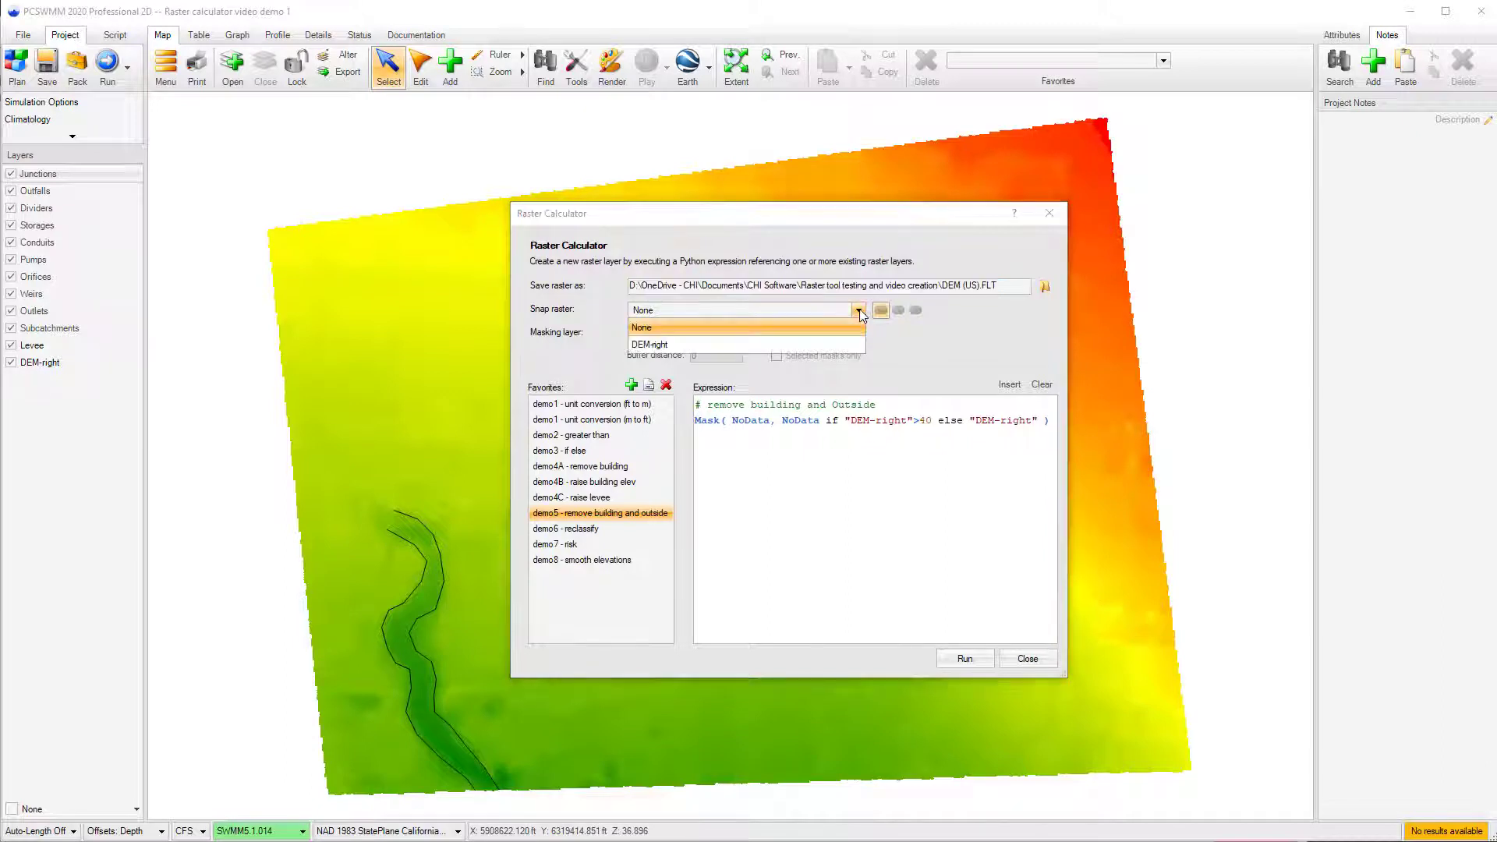
{"action": "left_click", "coordinate": [848, 341]}
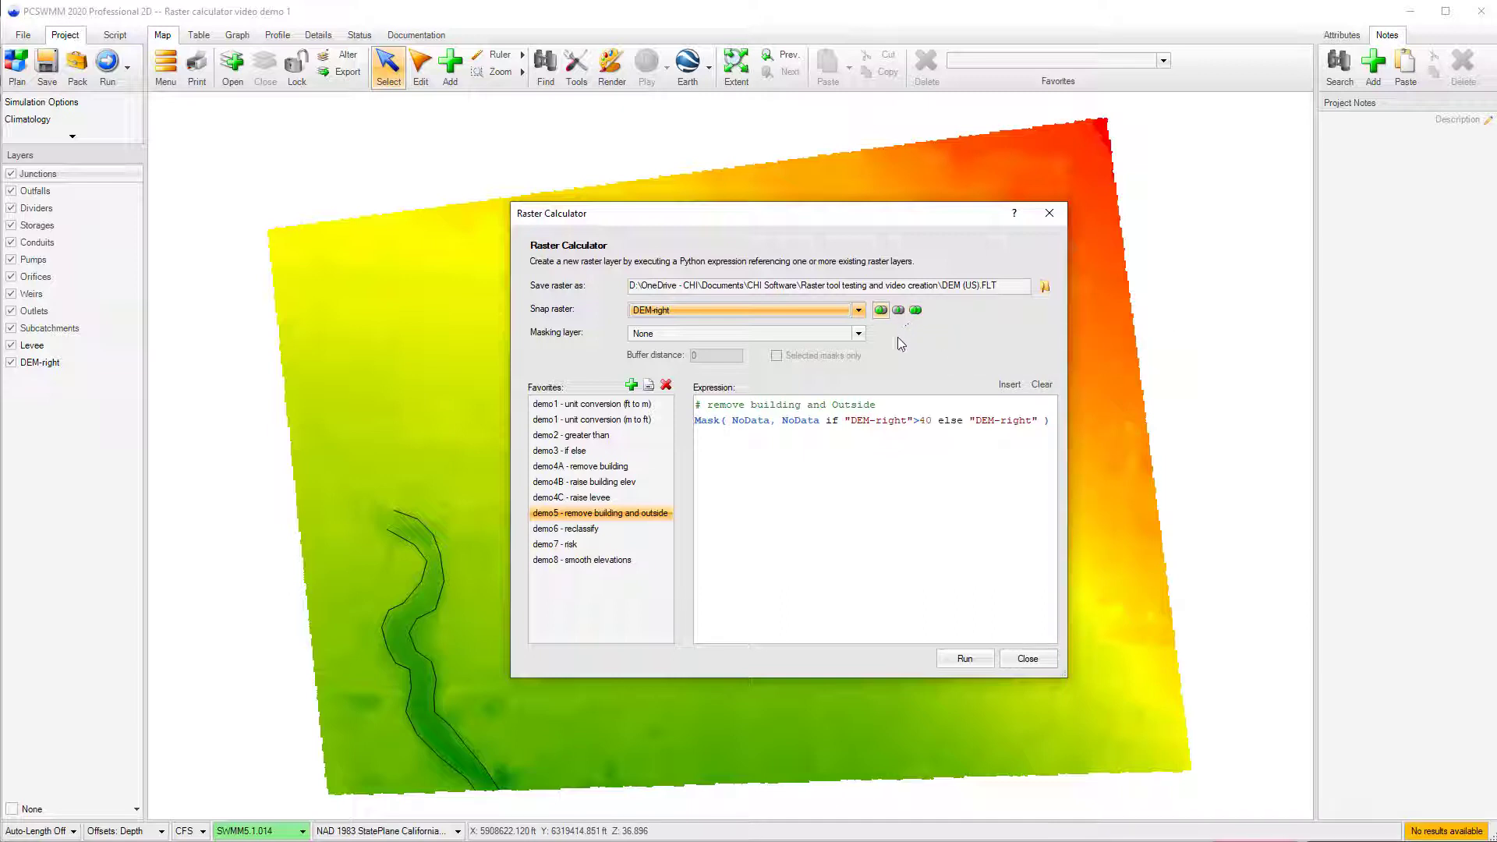
Mask with the Levee layer and set the buffer distance to 0 ft, after trying 10.
{"action": "left_click", "coordinate": [859, 337]}
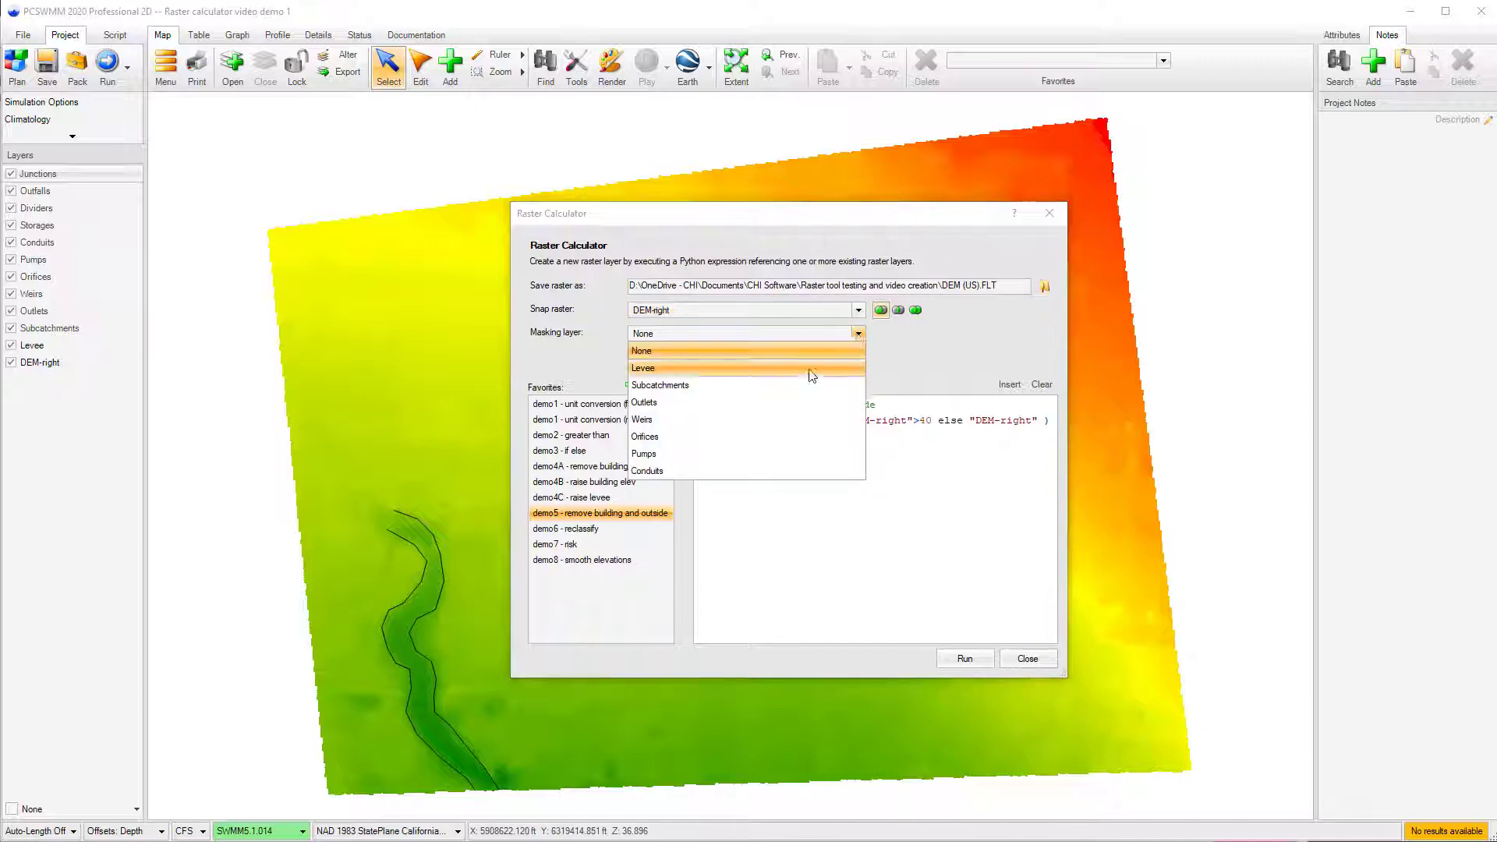
{"action": "left_click", "coordinate": [808, 368]}
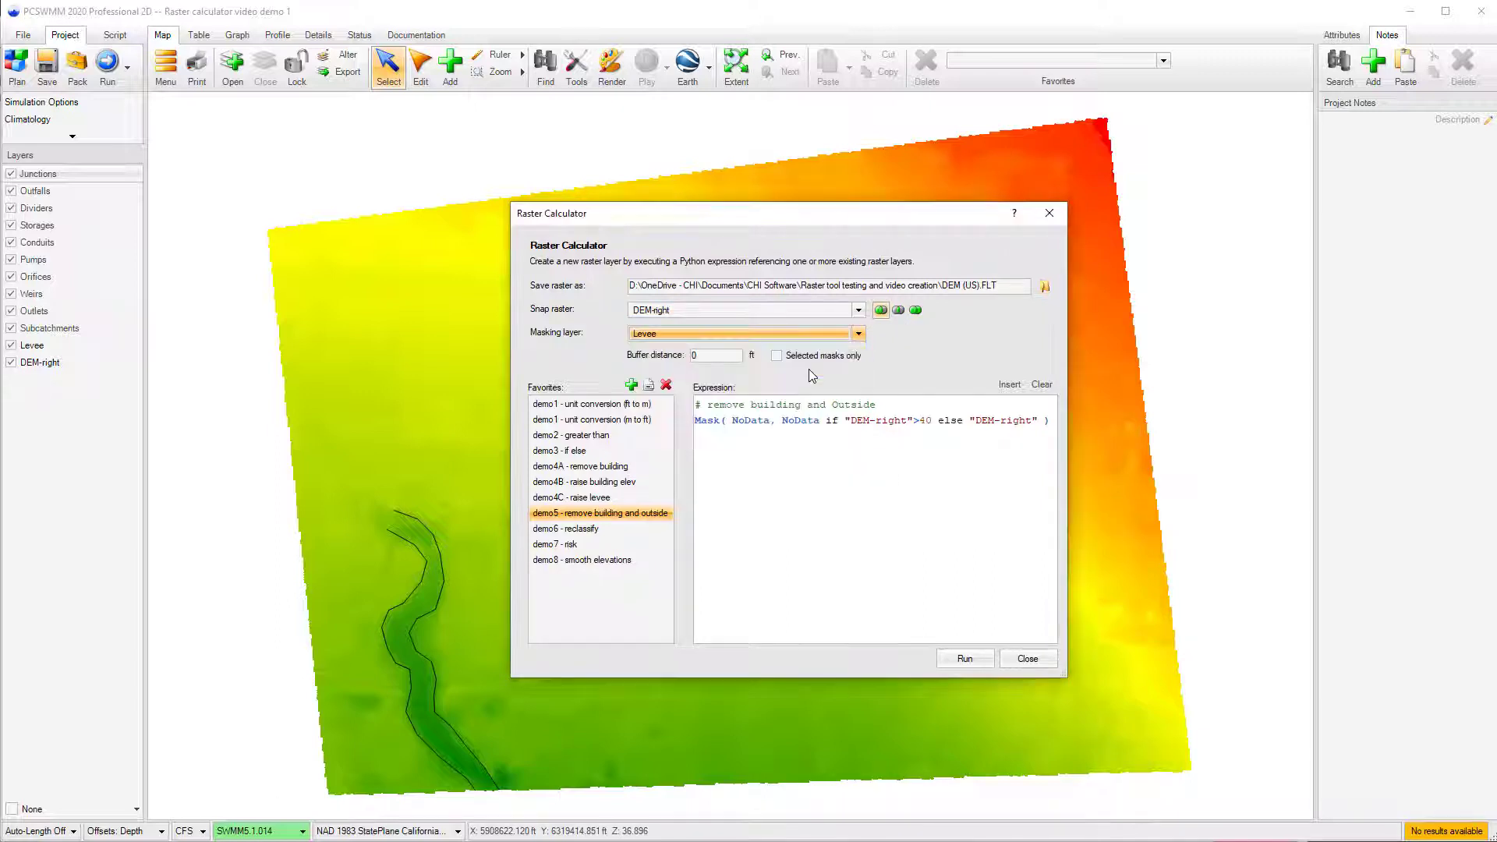
{"action": "left_click", "coordinate": [725, 360]}
{"action": "key", "text": "BackSpace"}
{"action": "type", "text": "10"}
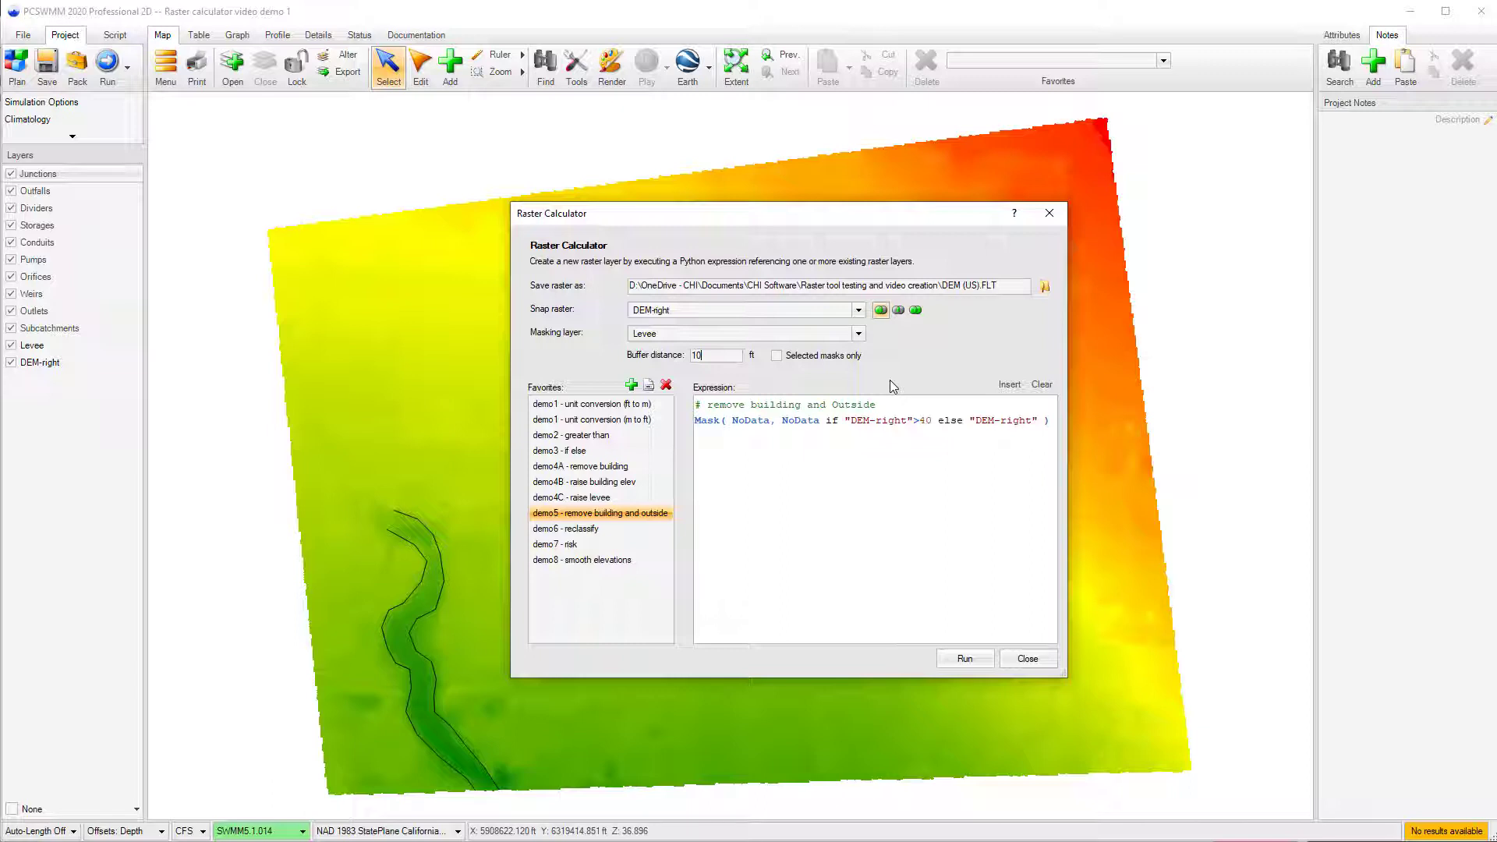
{"action": "key", "text": "BackSpace"}
{"action": "key", "text": "BackSpace"}
{"action": "type", "text": "0"}
Check DEM-right's properties (551×410 cells, values 17.85–52.7) from the Insert raster list.
{"action": "left_click", "coordinate": [1002, 385]}
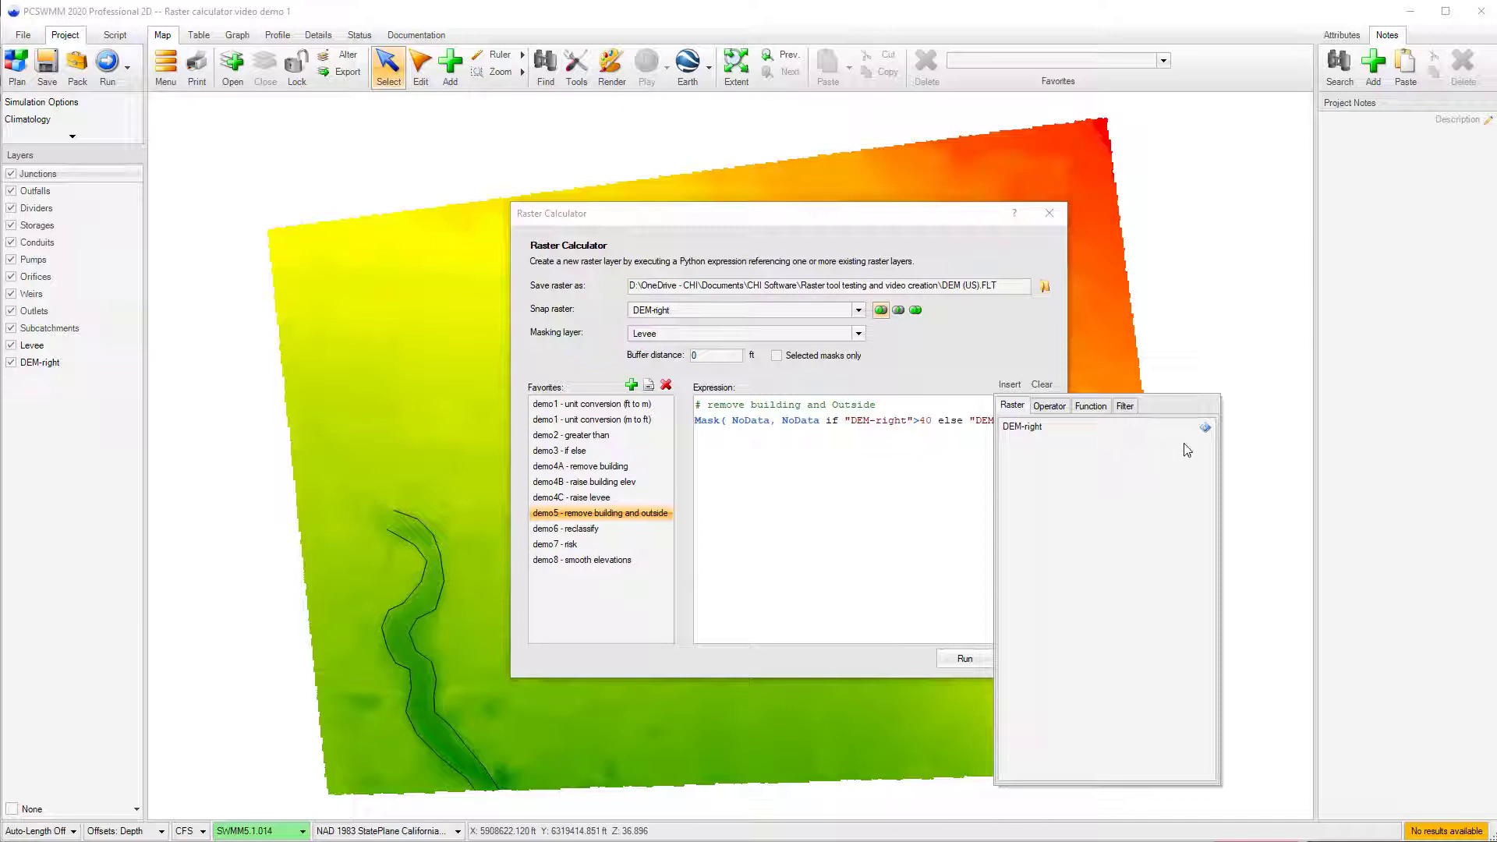
{"action": "left_click", "coordinate": [1206, 429]}
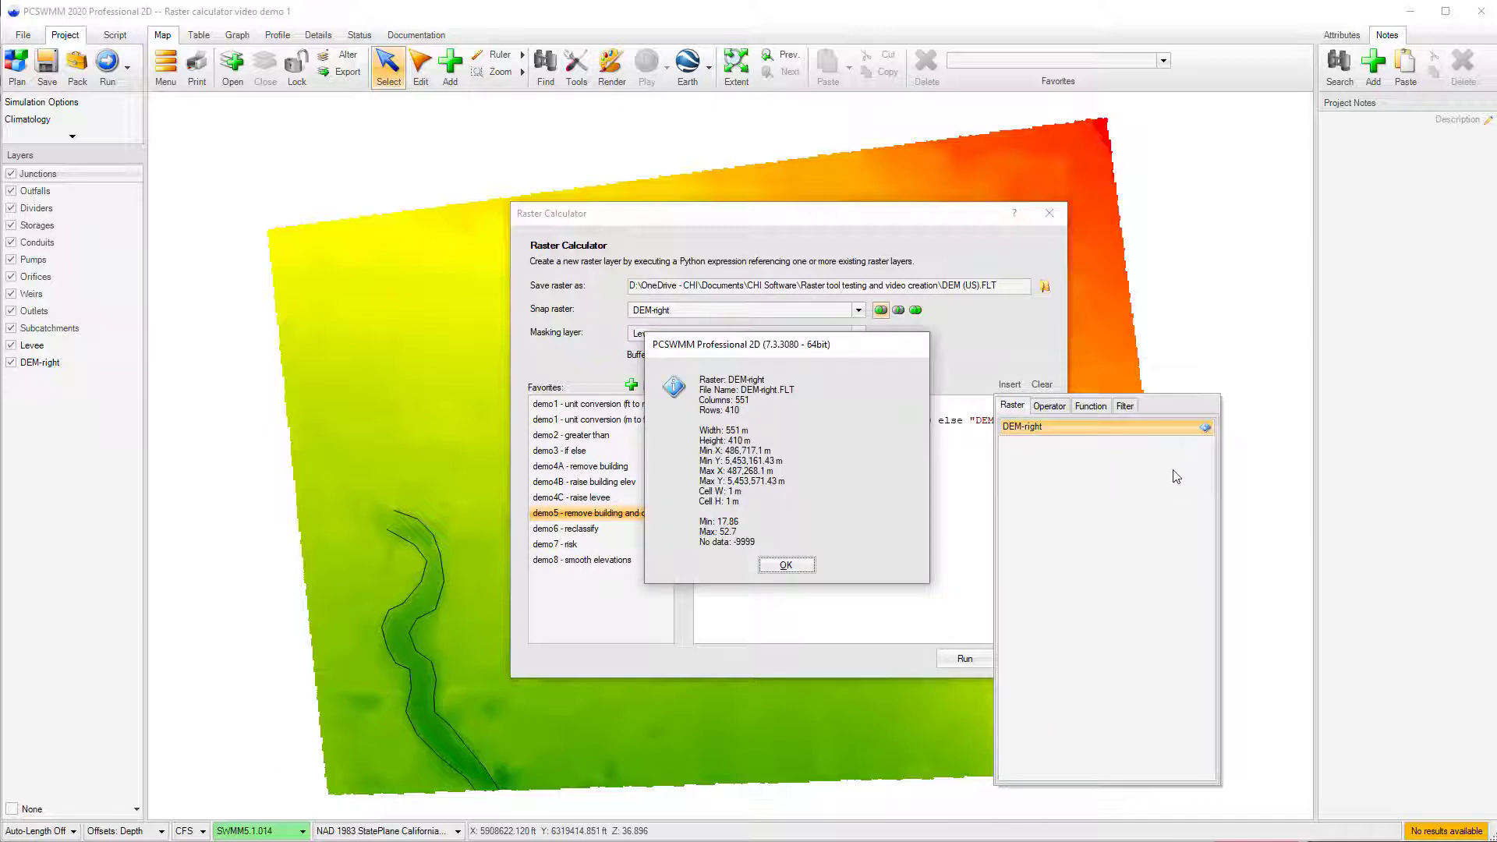
{"action": "left_click", "coordinate": [786, 566]}
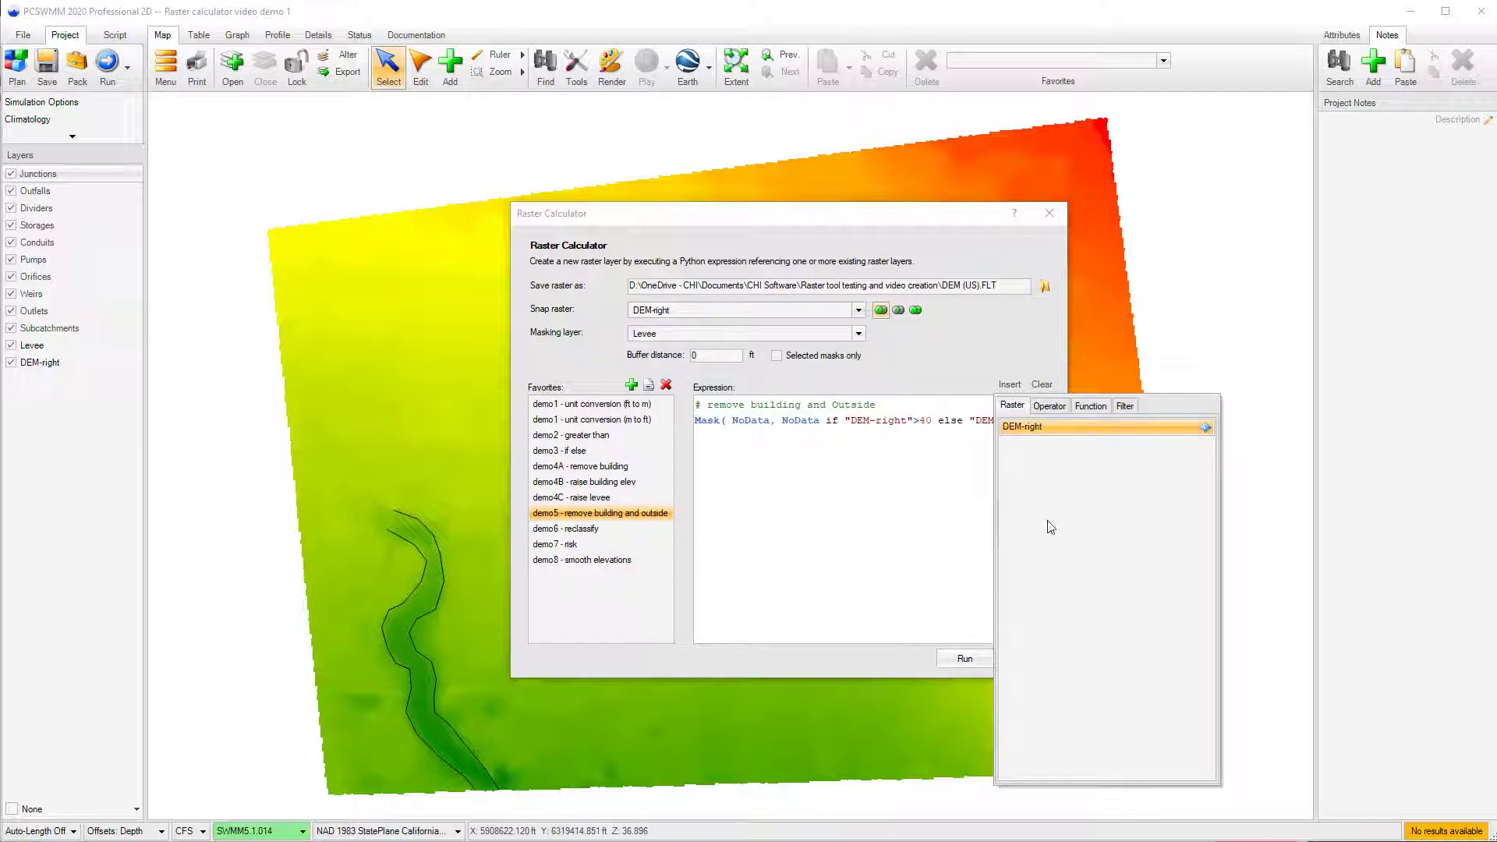
Browse the Insert operators, functions and filters, then close it without changing the expression.
{"action": "left_click", "coordinate": [1063, 407]}
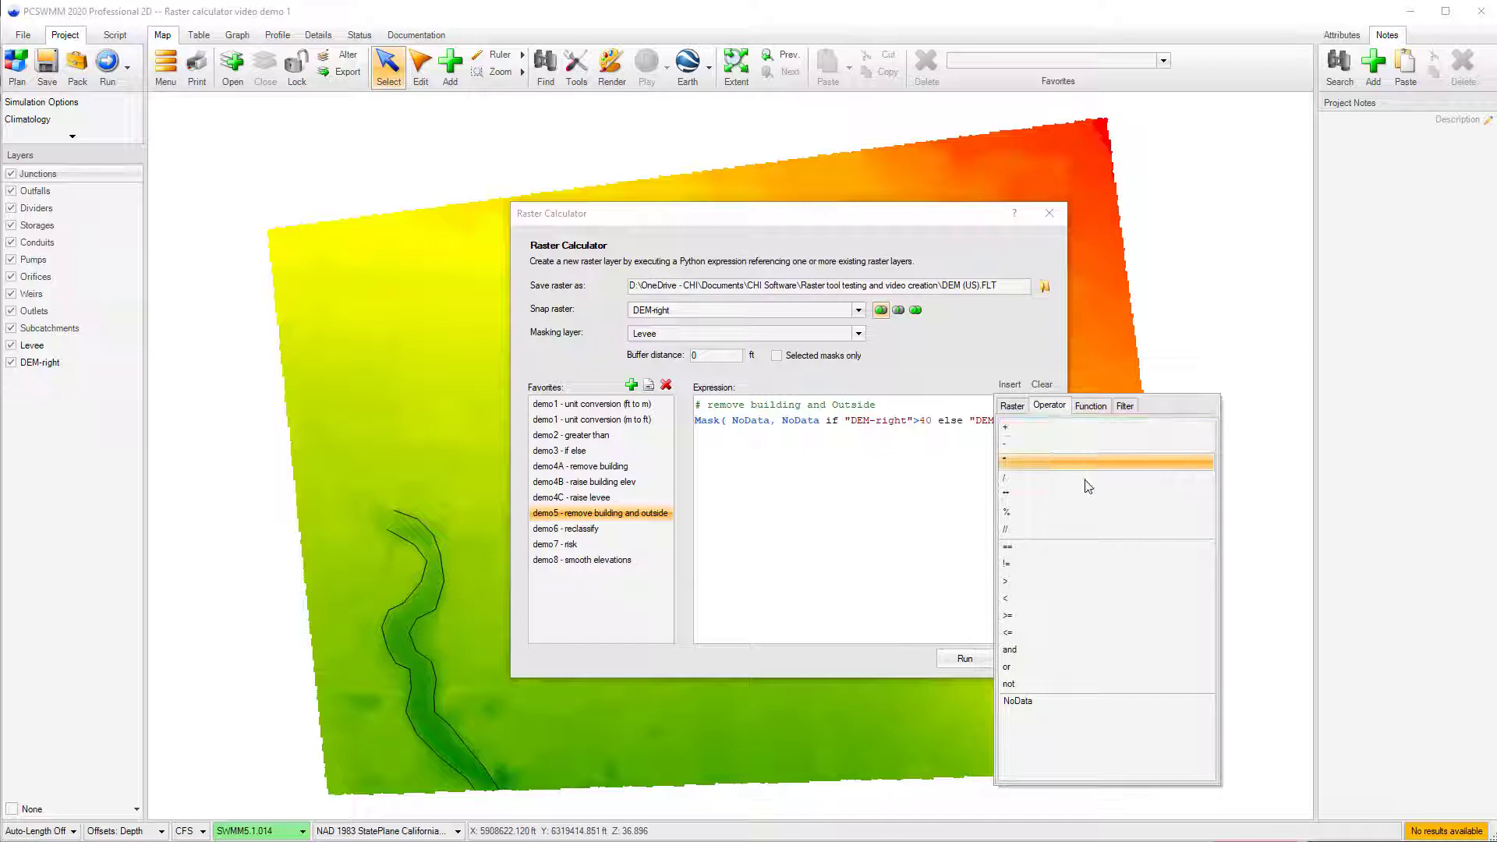
{"action": "left_click", "coordinate": [1096, 406]}
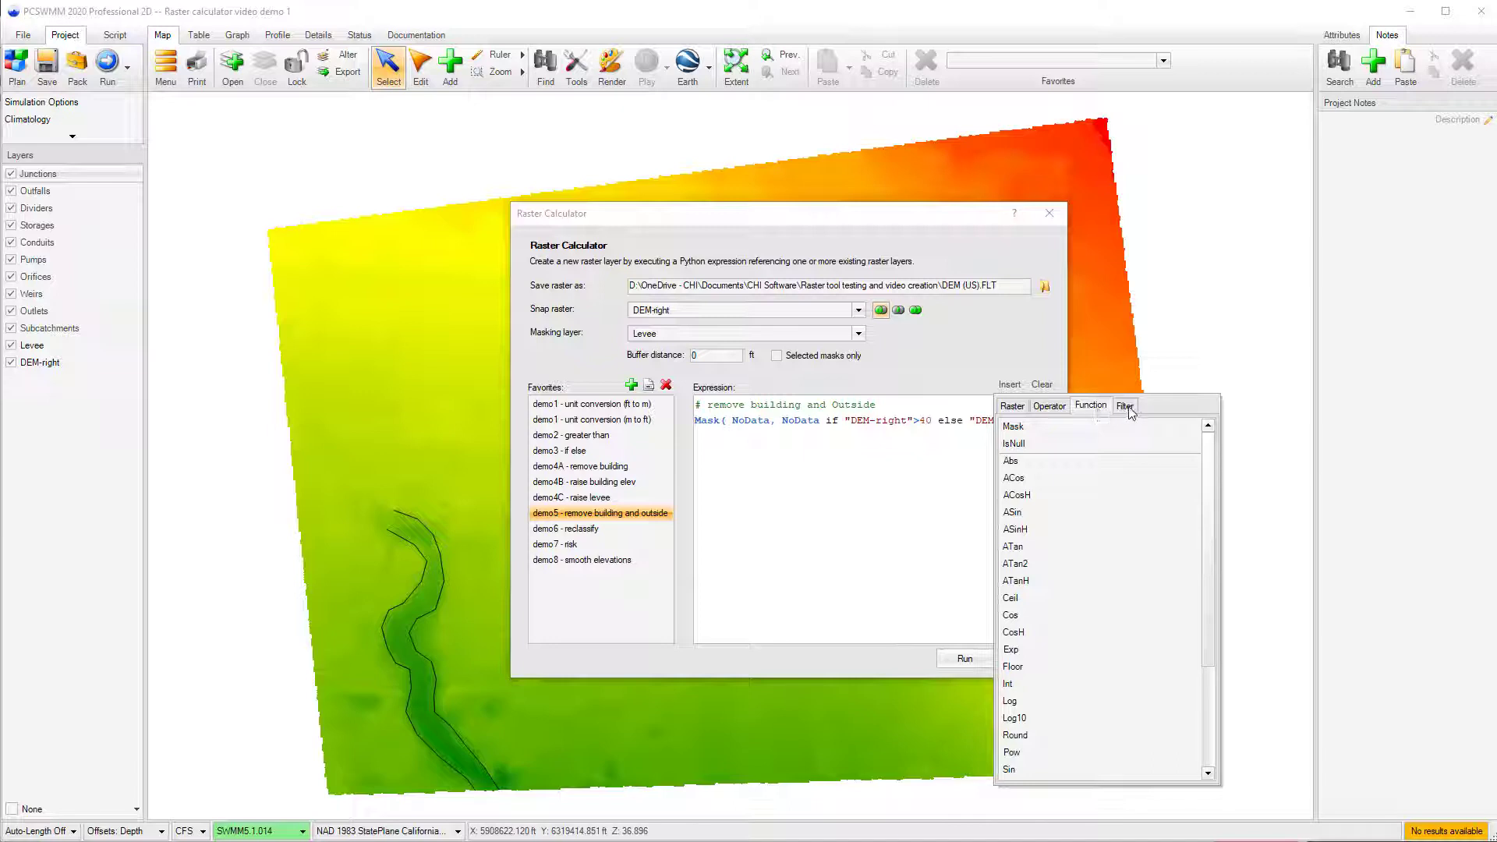
{"action": "left_click", "coordinate": [1126, 406]}
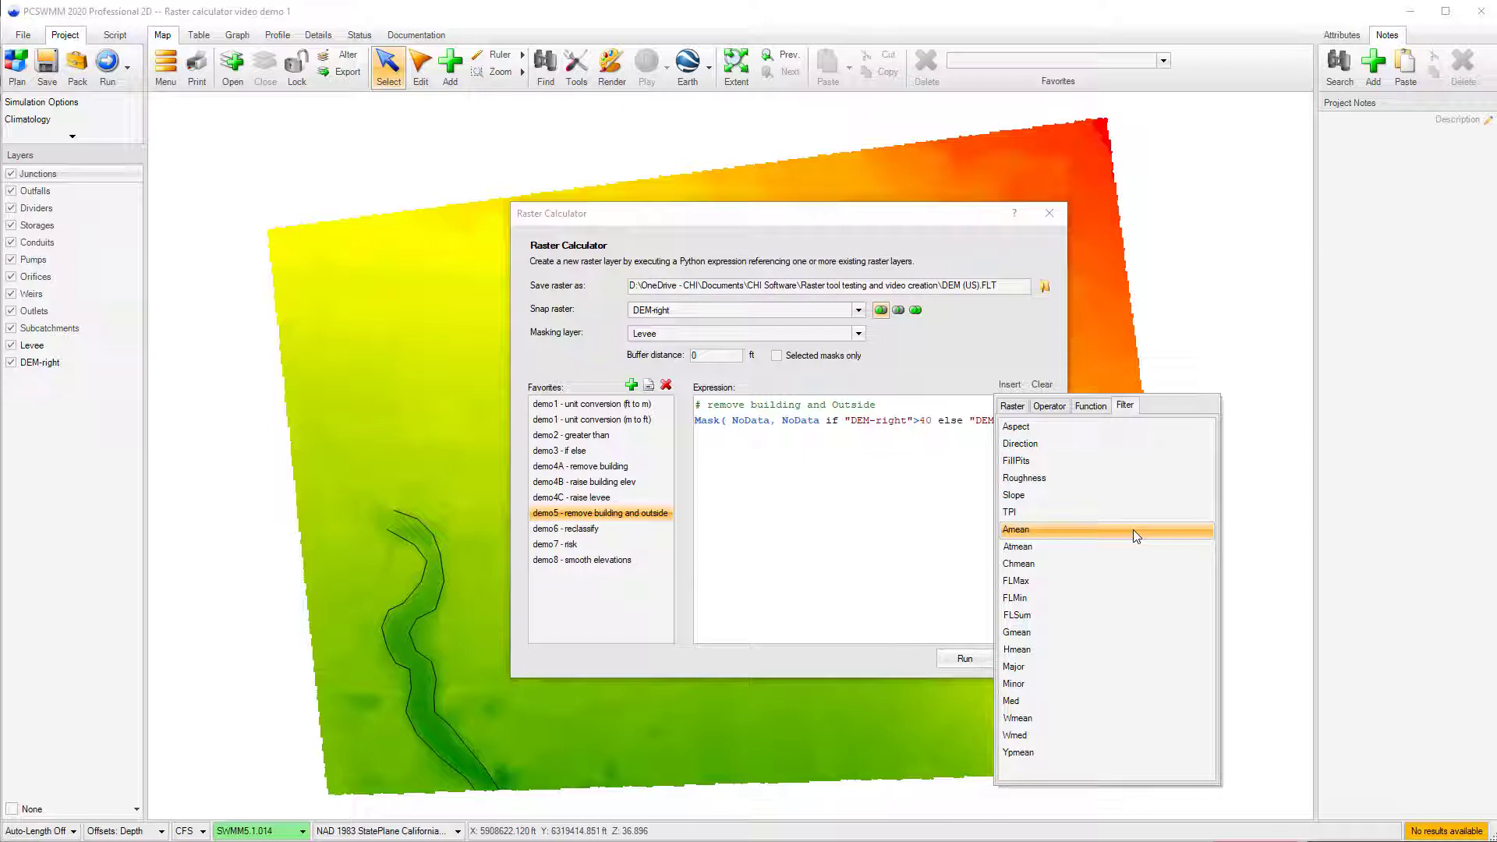
{"action": "left_click", "coordinate": [880, 524]}
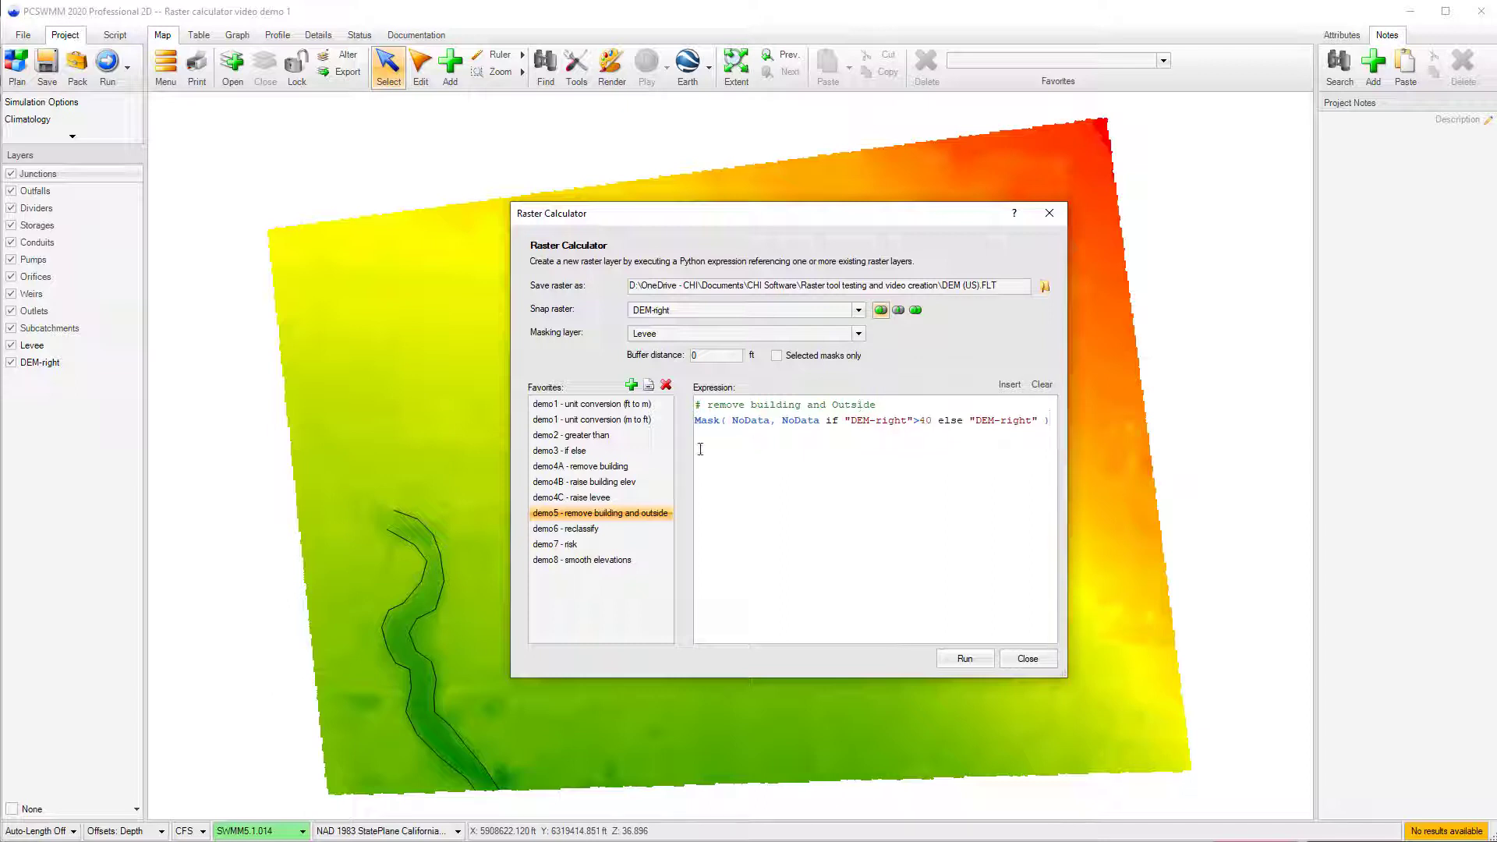
Run the demo1 metres-to-feet conversion ("DEM-right"*3.28084) with no masking layer.
{"action": "left_click", "coordinate": [642, 421]}
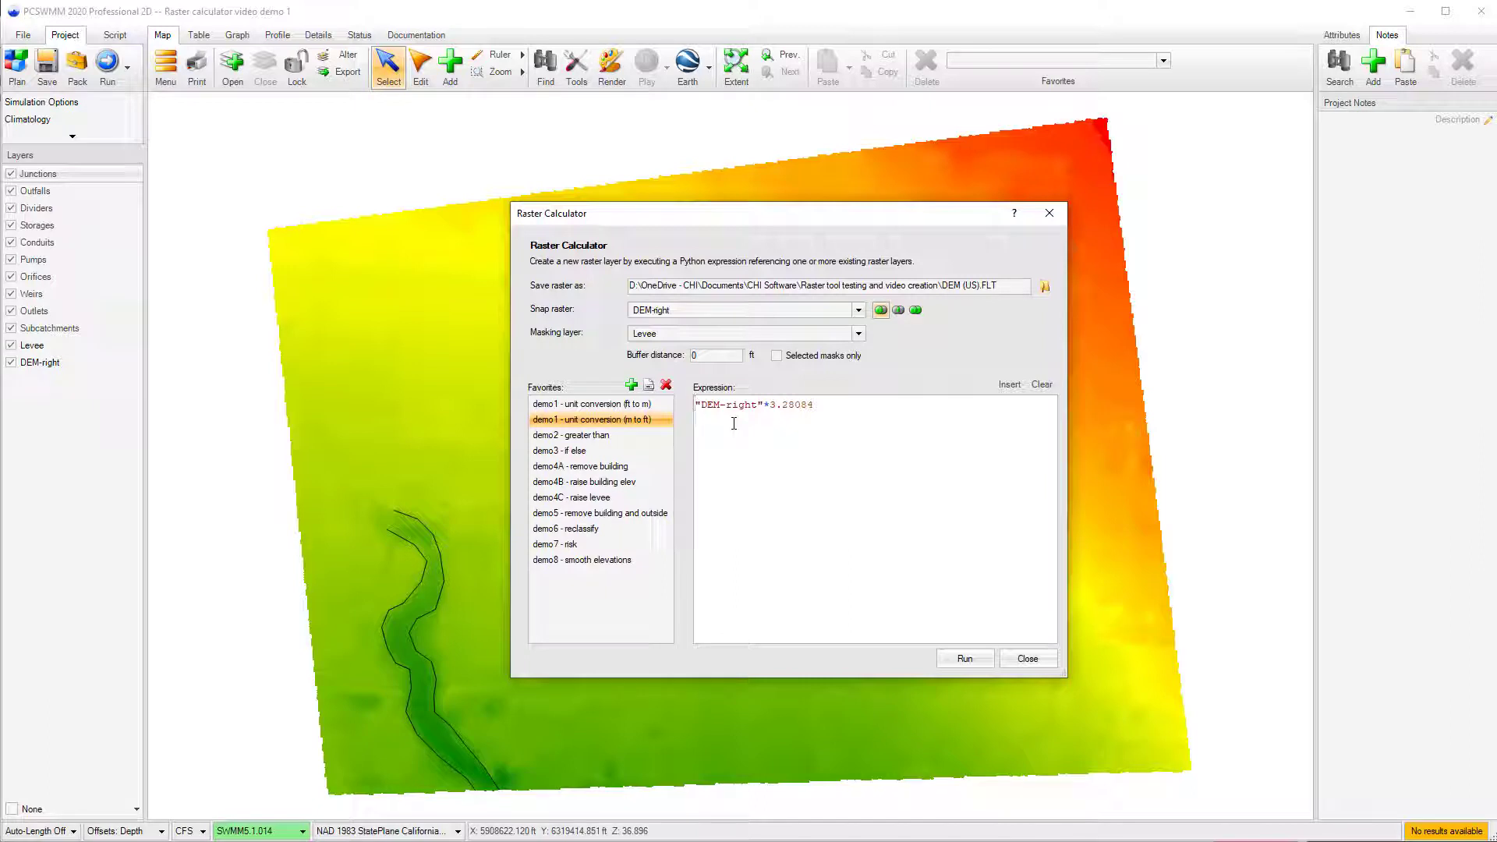
{"action": "left_click", "coordinate": [858, 333]}
{"action": "left_click", "coordinate": [647, 350]}
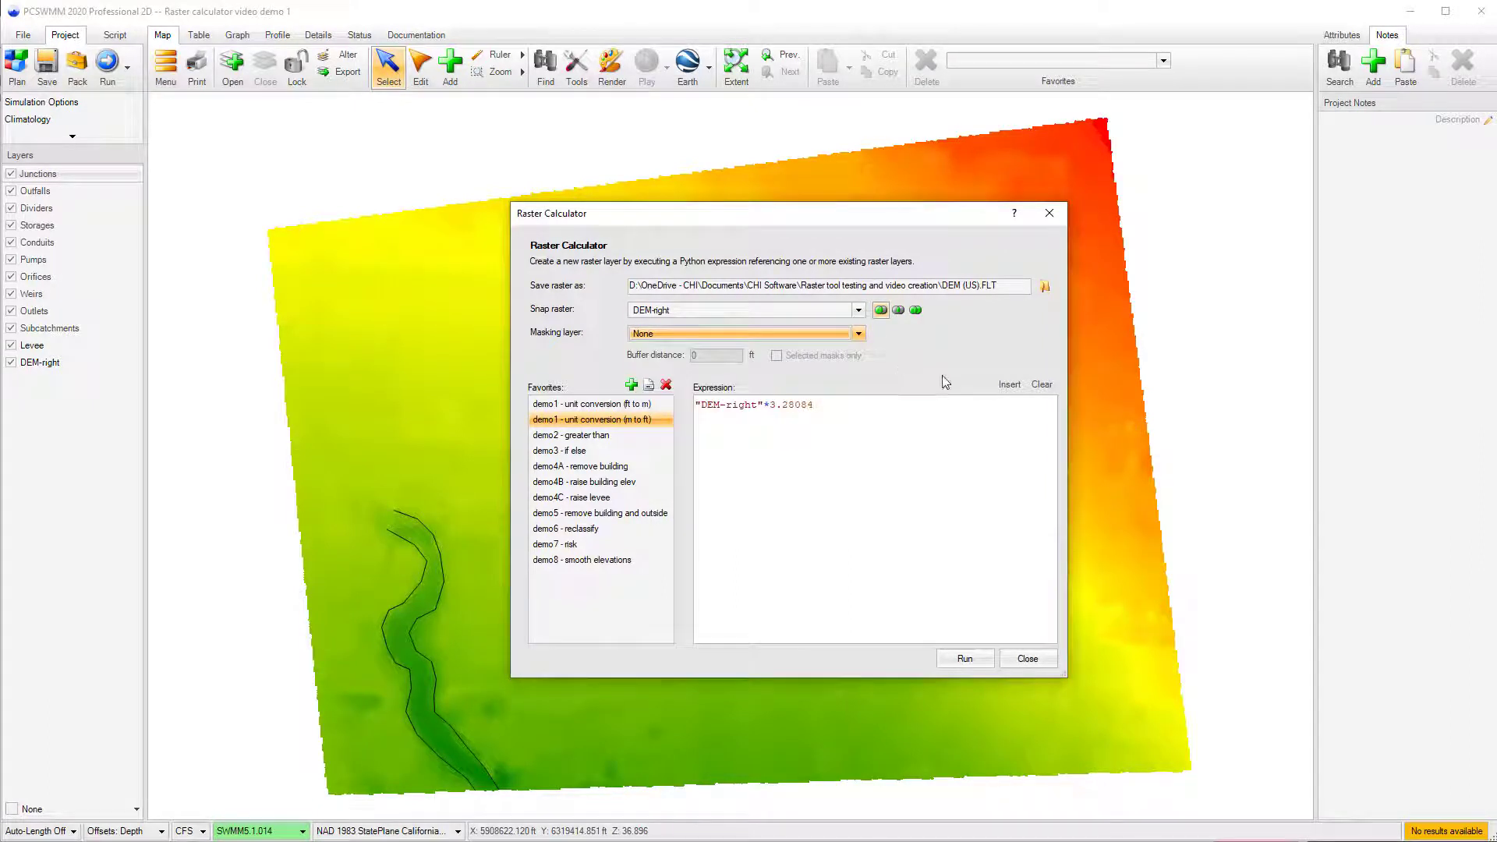
{"action": "left_click", "coordinate": [971, 663]}
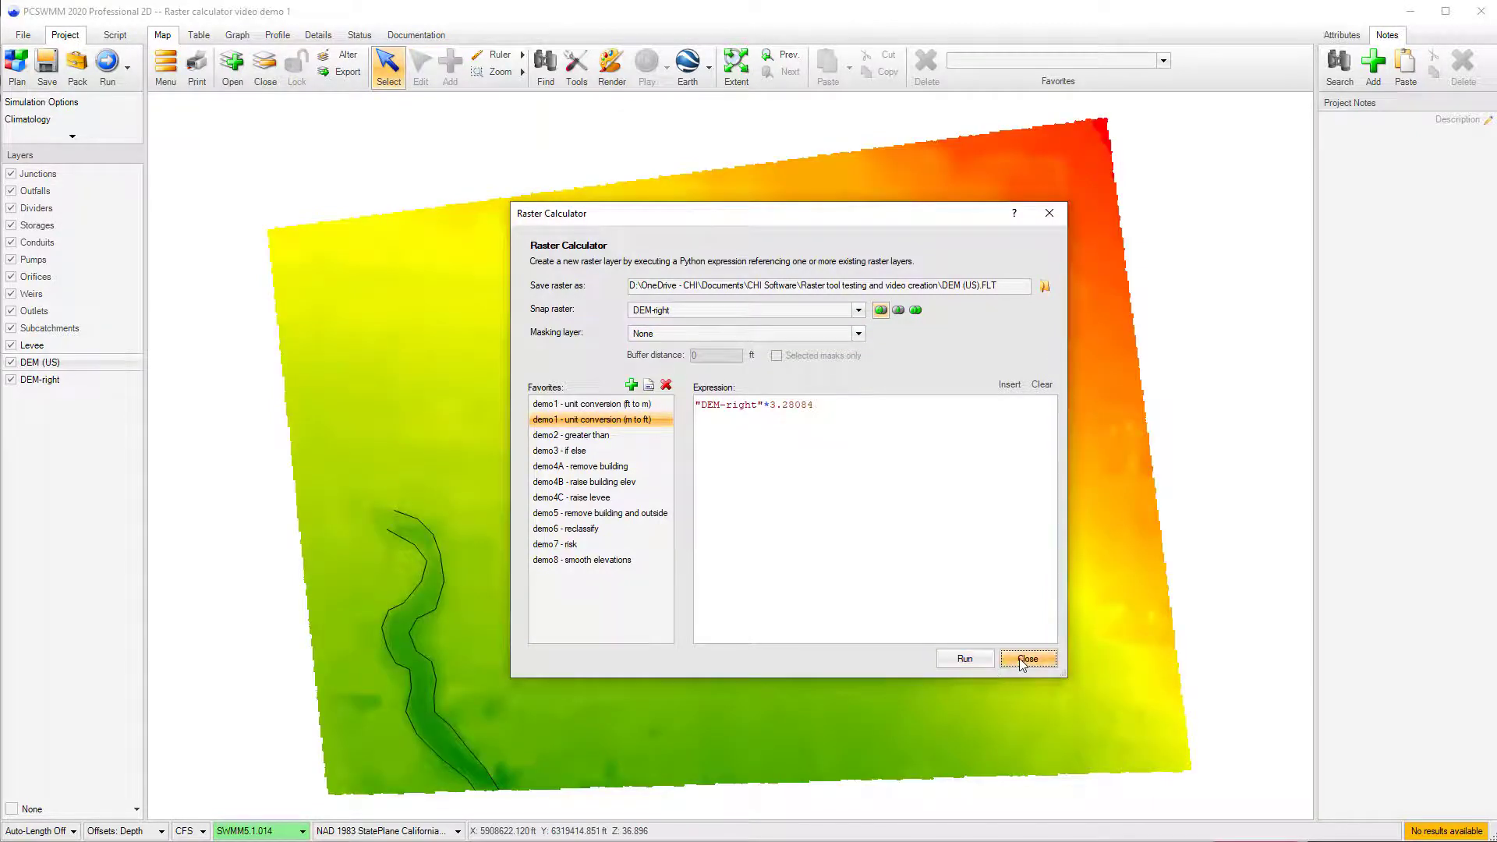
Close the Raster Calculator and hide the DEM-right layer.
{"action": "left_click", "coordinate": [1028, 658]}
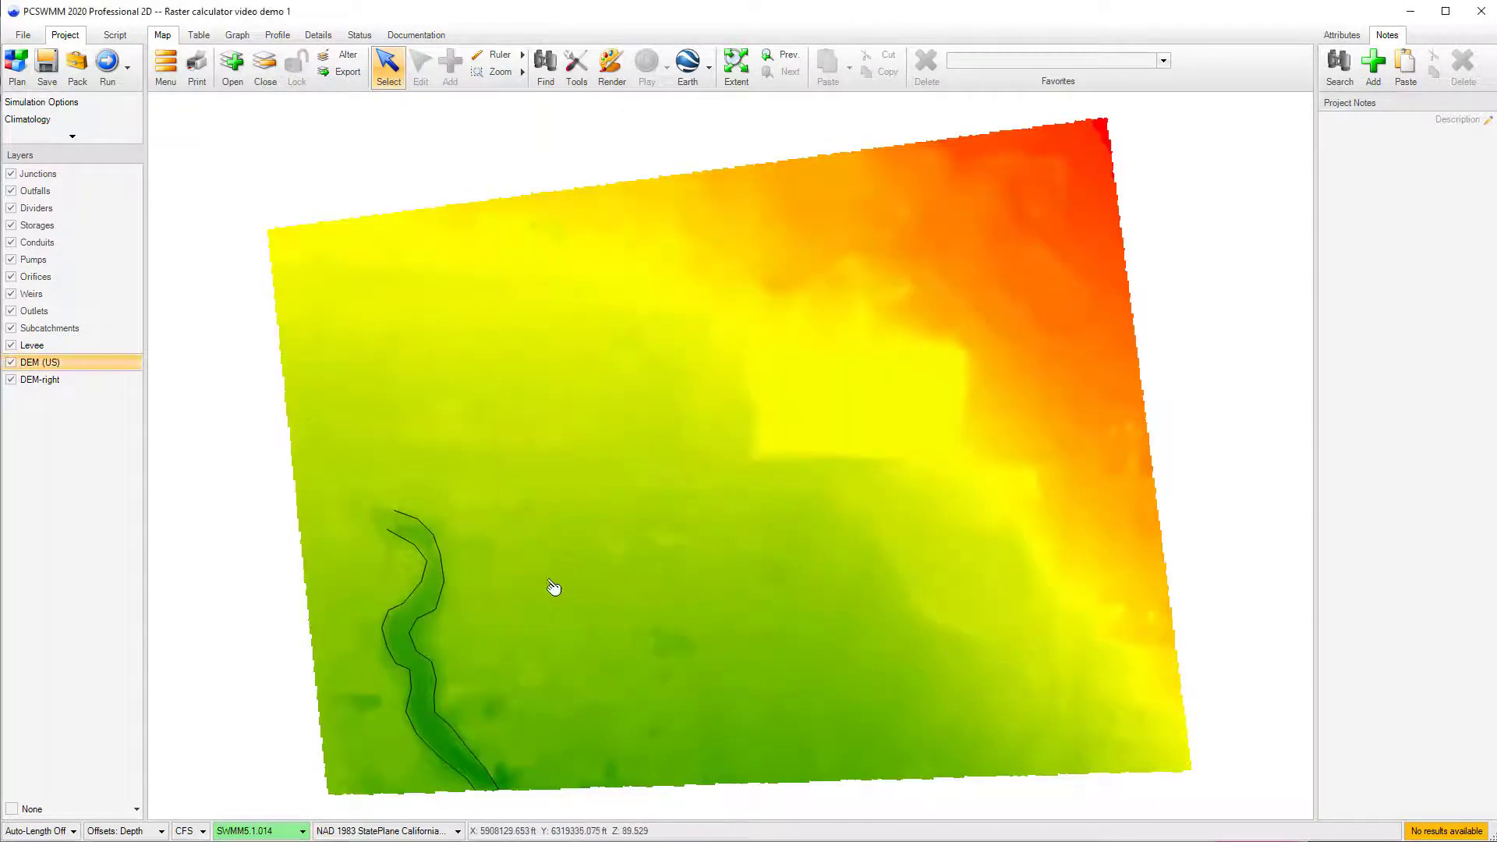
{"action": "left_click", "coordinate": [14, 382]}
{"action": "left_click", "coordinate": [12, 380]}
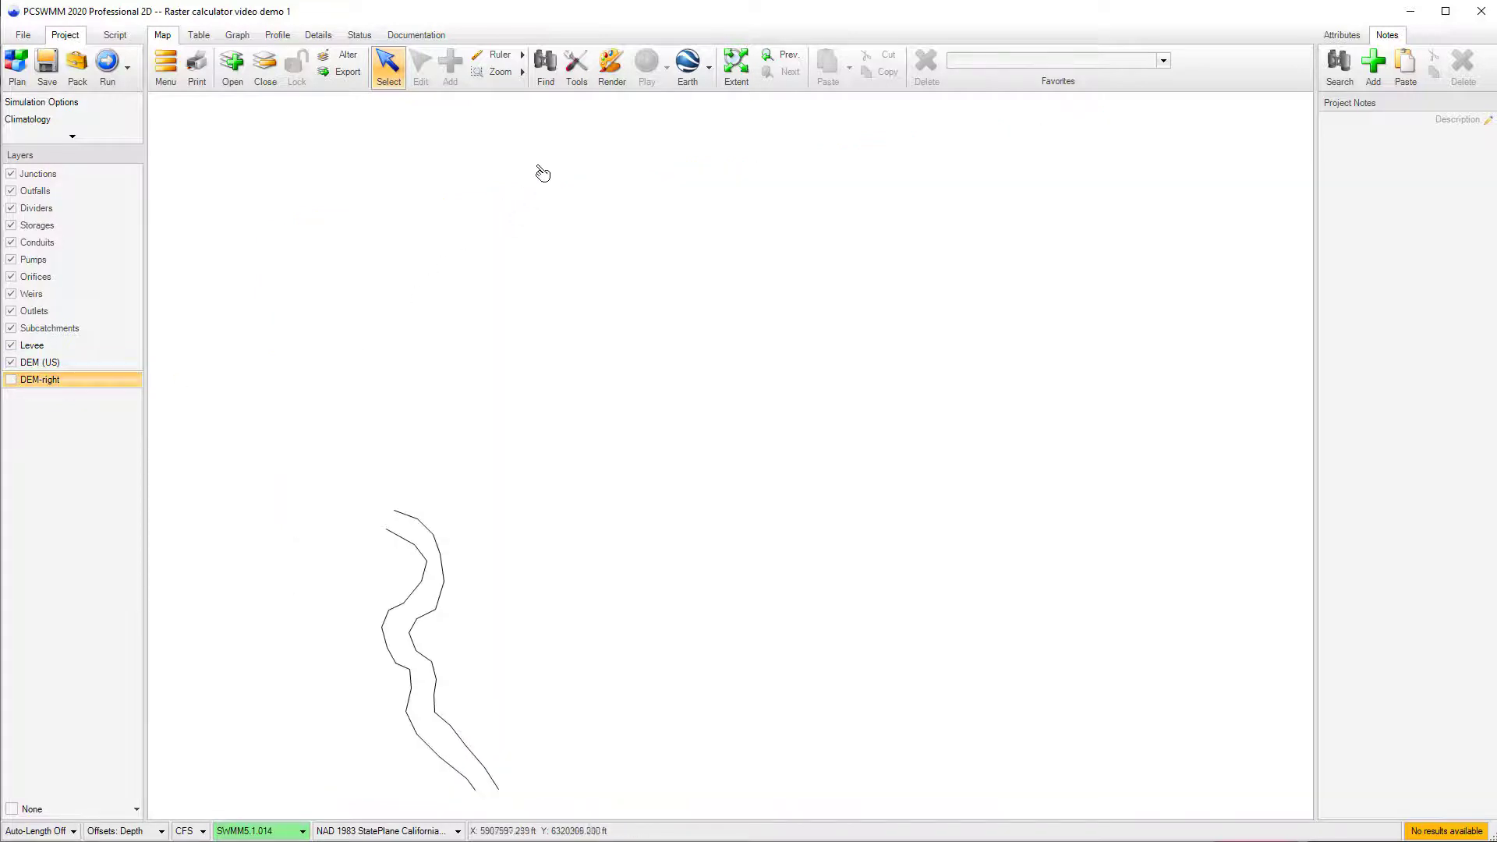
Give the DEM (US) layer green-to-red colour levels and apply them.
{"action": "double_click", "coordinate": [96, 361]}
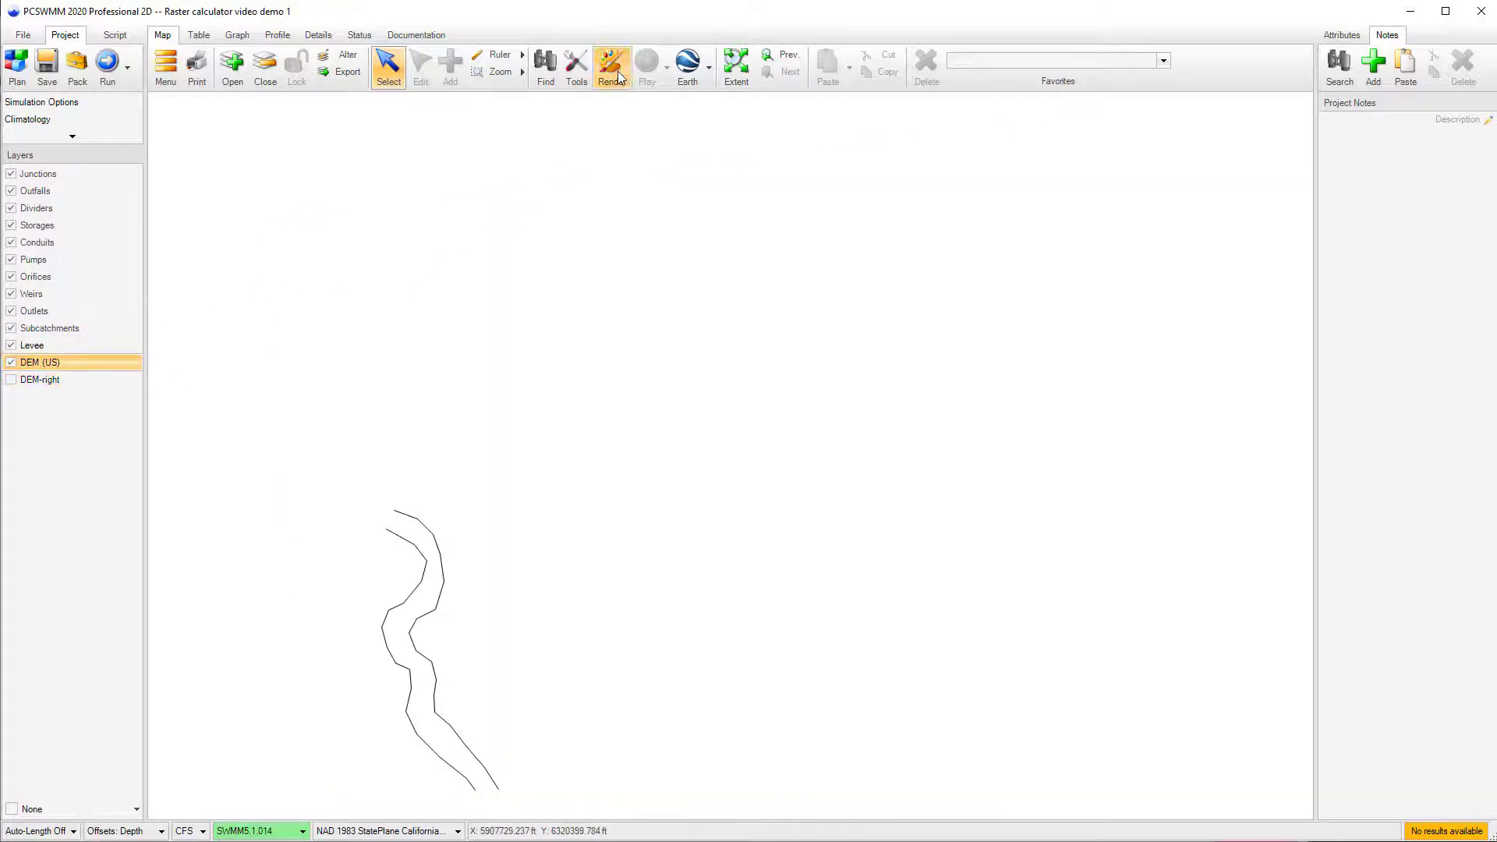
{"action": "left_click", "coordinate": [795, 142]}
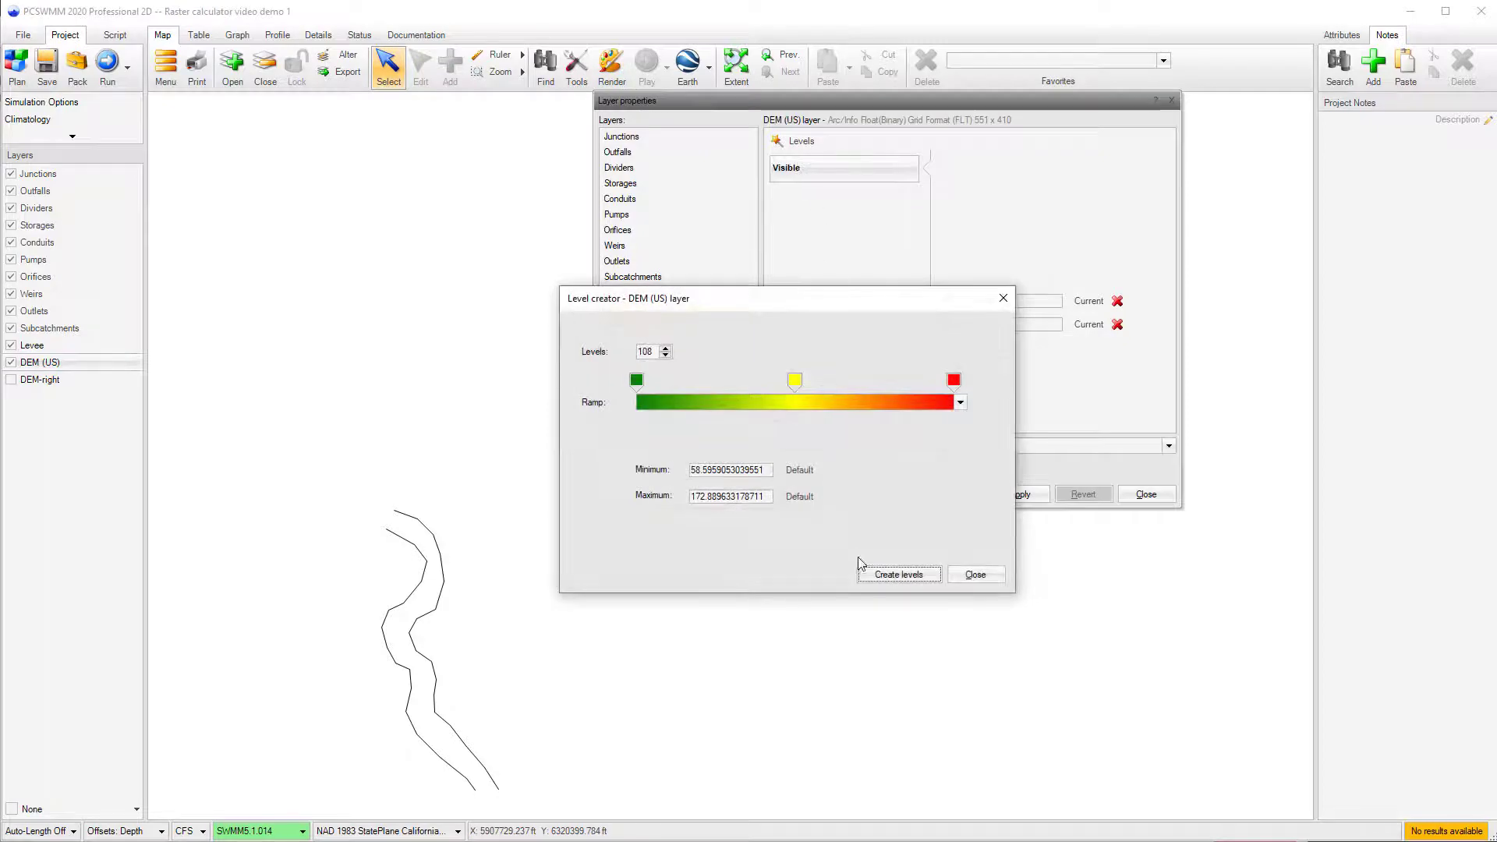
{"action": "left_click", "coordinate": [888, 576]}
{"action": "left_click", "coordinate": [1021, 494]}
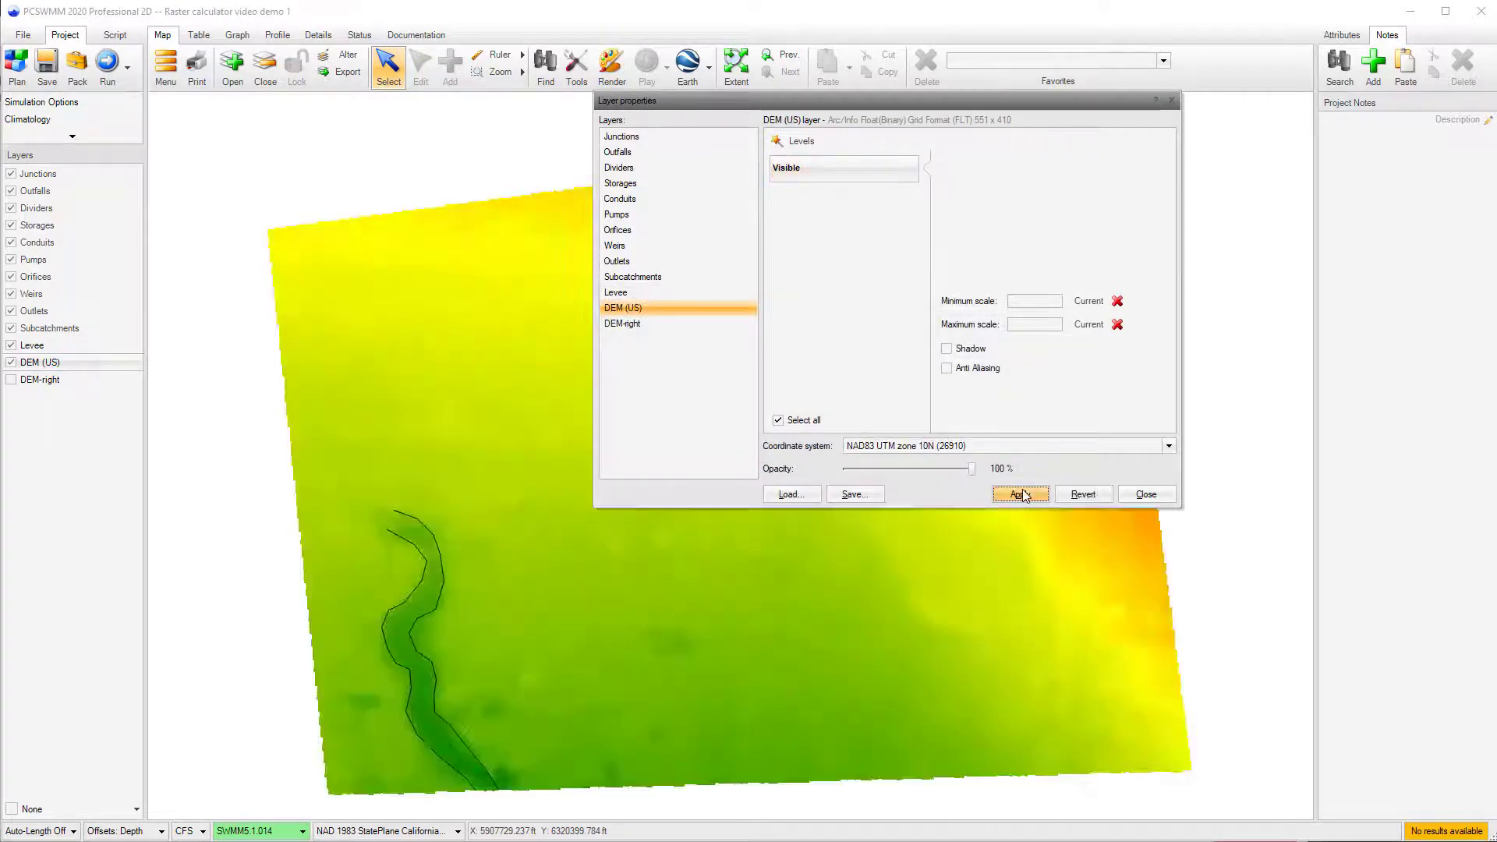
{"action": "left_click", "coordinate": [1146, 495]}
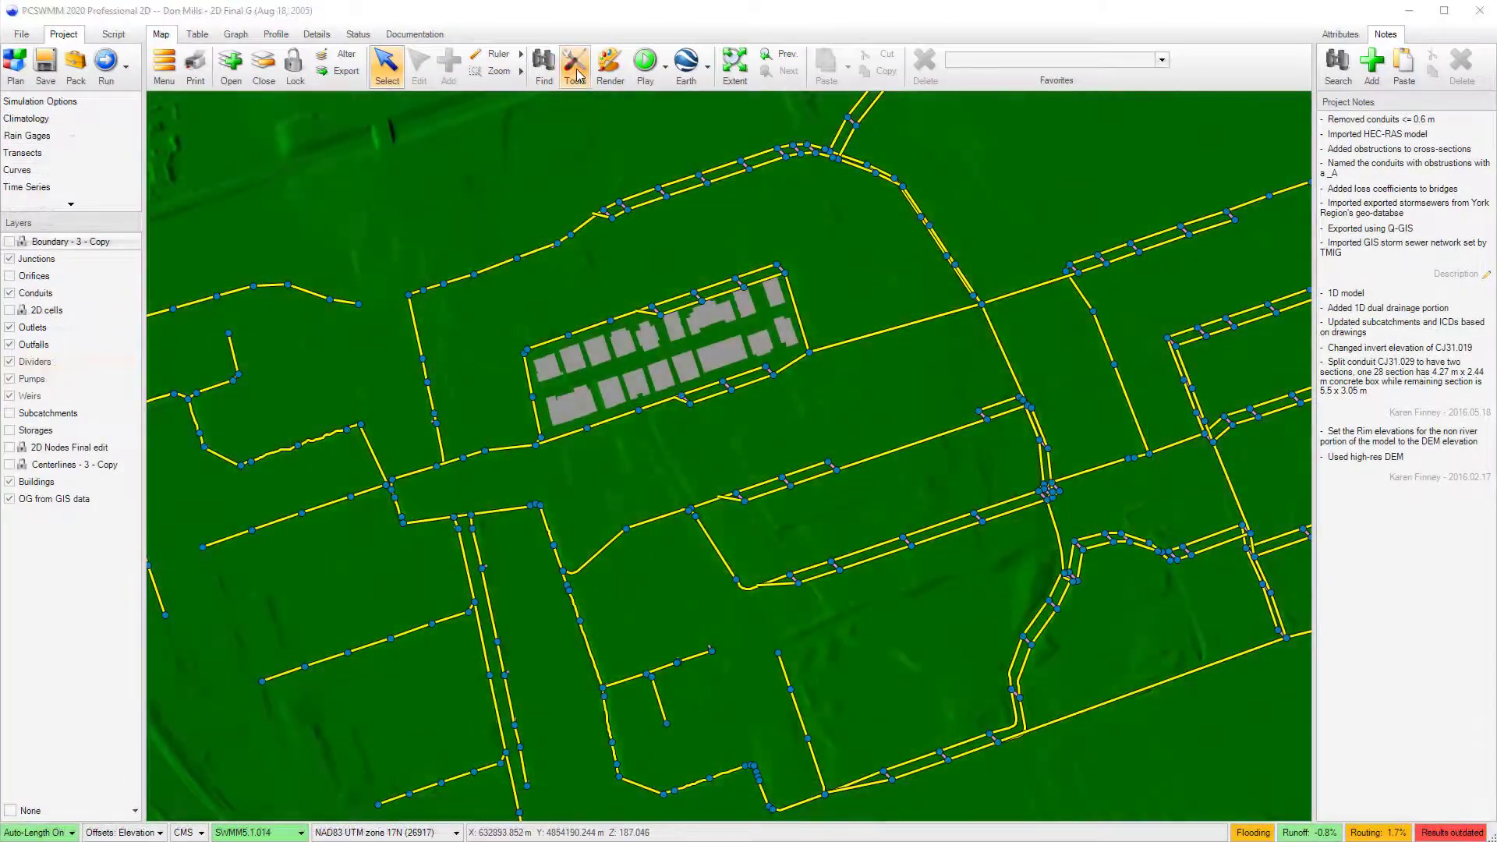
Reopen the Raster Calculator and set the output file to DEM with buildings.FLT.
{"action": "left_click", "coordinate": [575, 64]}
{"action": "left_click", "coordinate": [641, 325]}
{"action": "left_click", "coordinate": [741, 563]}
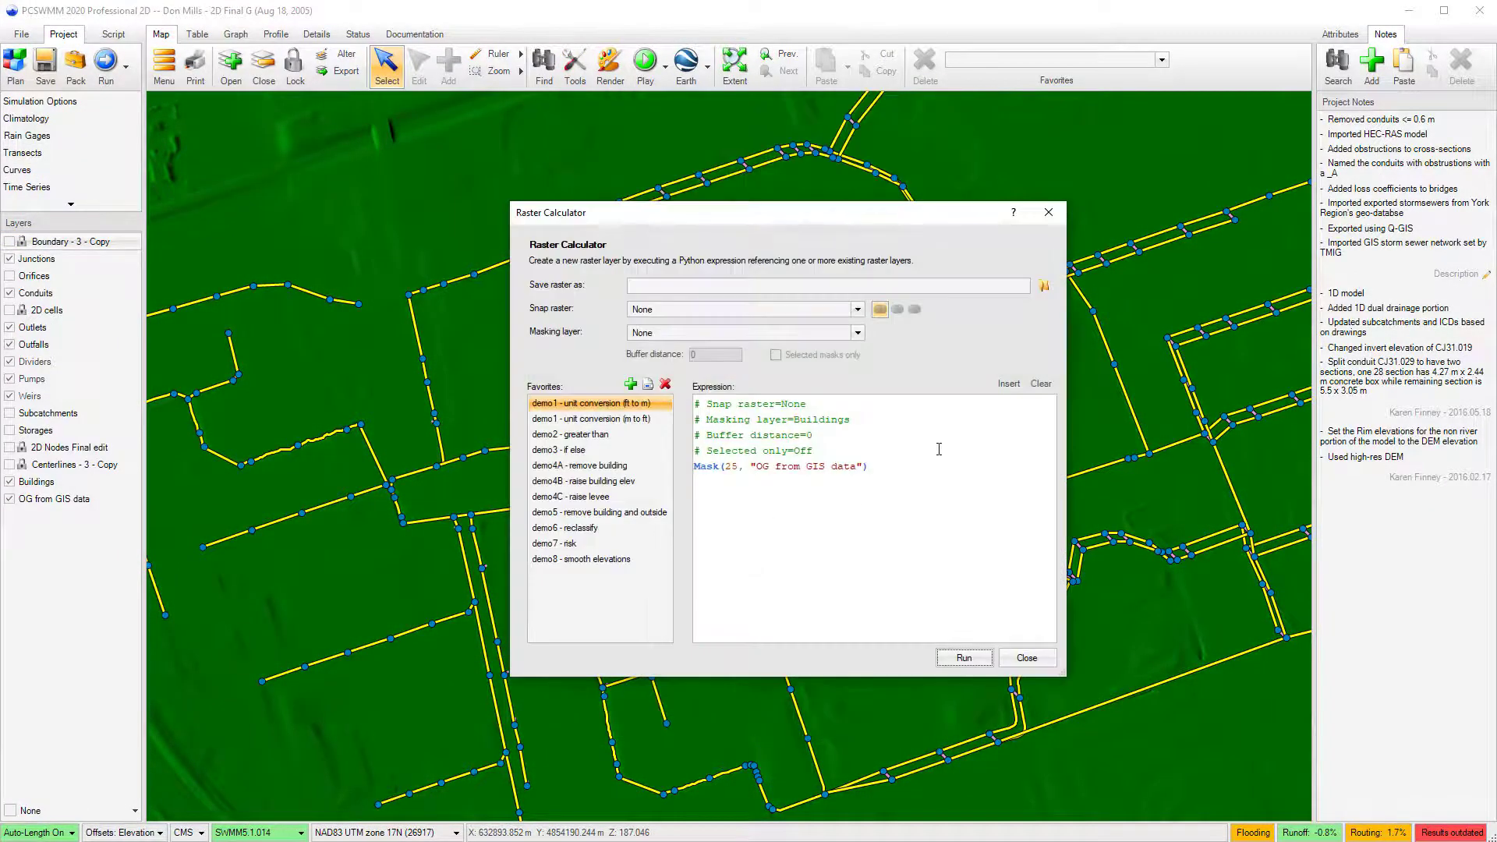
{"action": "left_click", "coordinate": [1041, 287]}
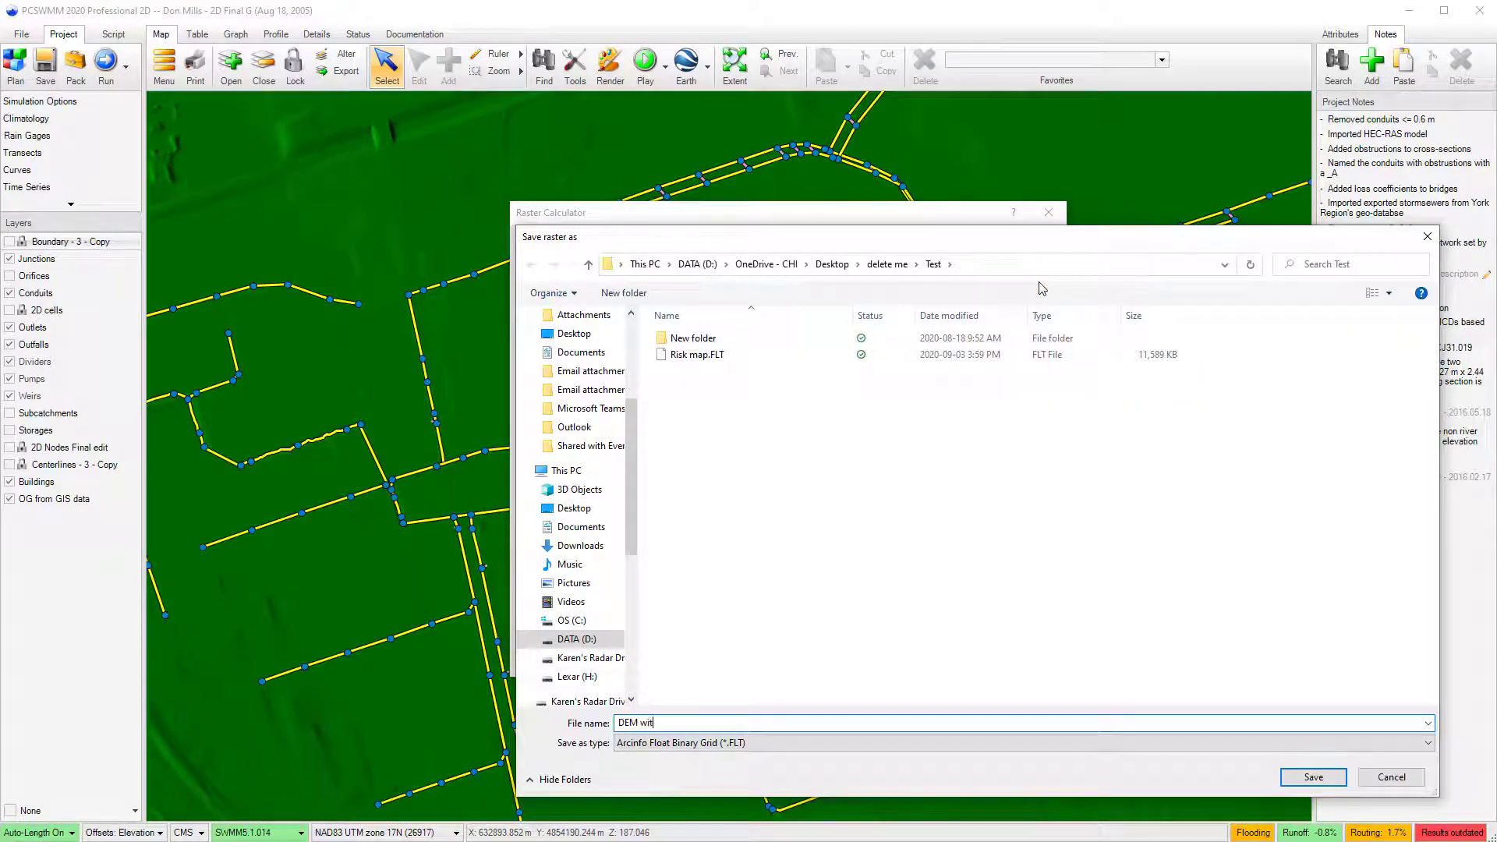
{"action": "type", "text": "s"}
{"action": "key", "text": "Return"}
Run the demo4B expression Mask(25, "OG from GIS data") masked by Buildings.
{"action": "left_click", "coordinate": [857, 334]}
{"action": "left_click", "coordinate": [826, 368]}
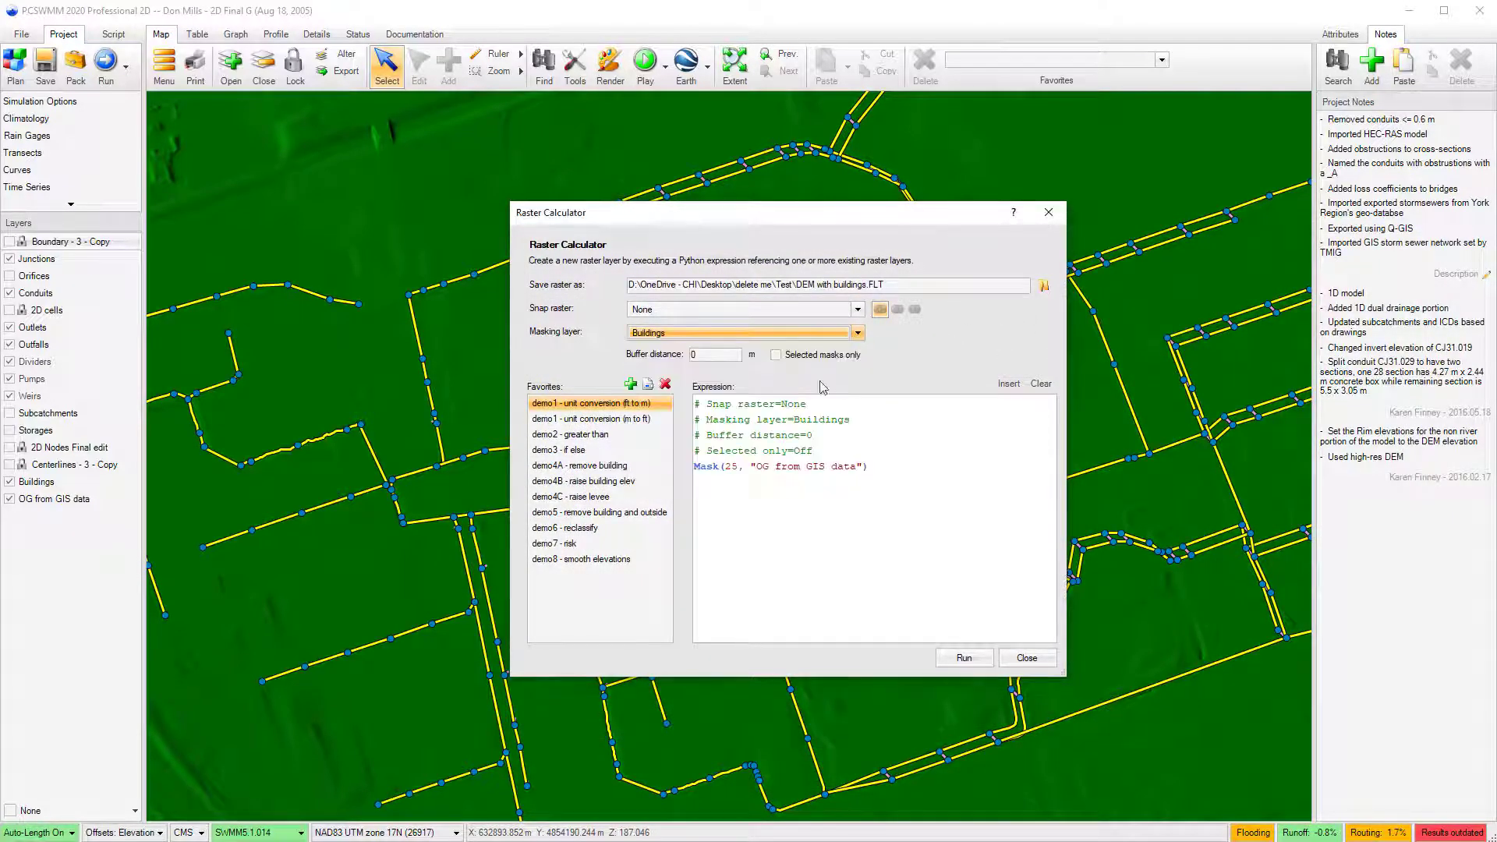
{"action": "left_click", "coordinate": [620, 482]}
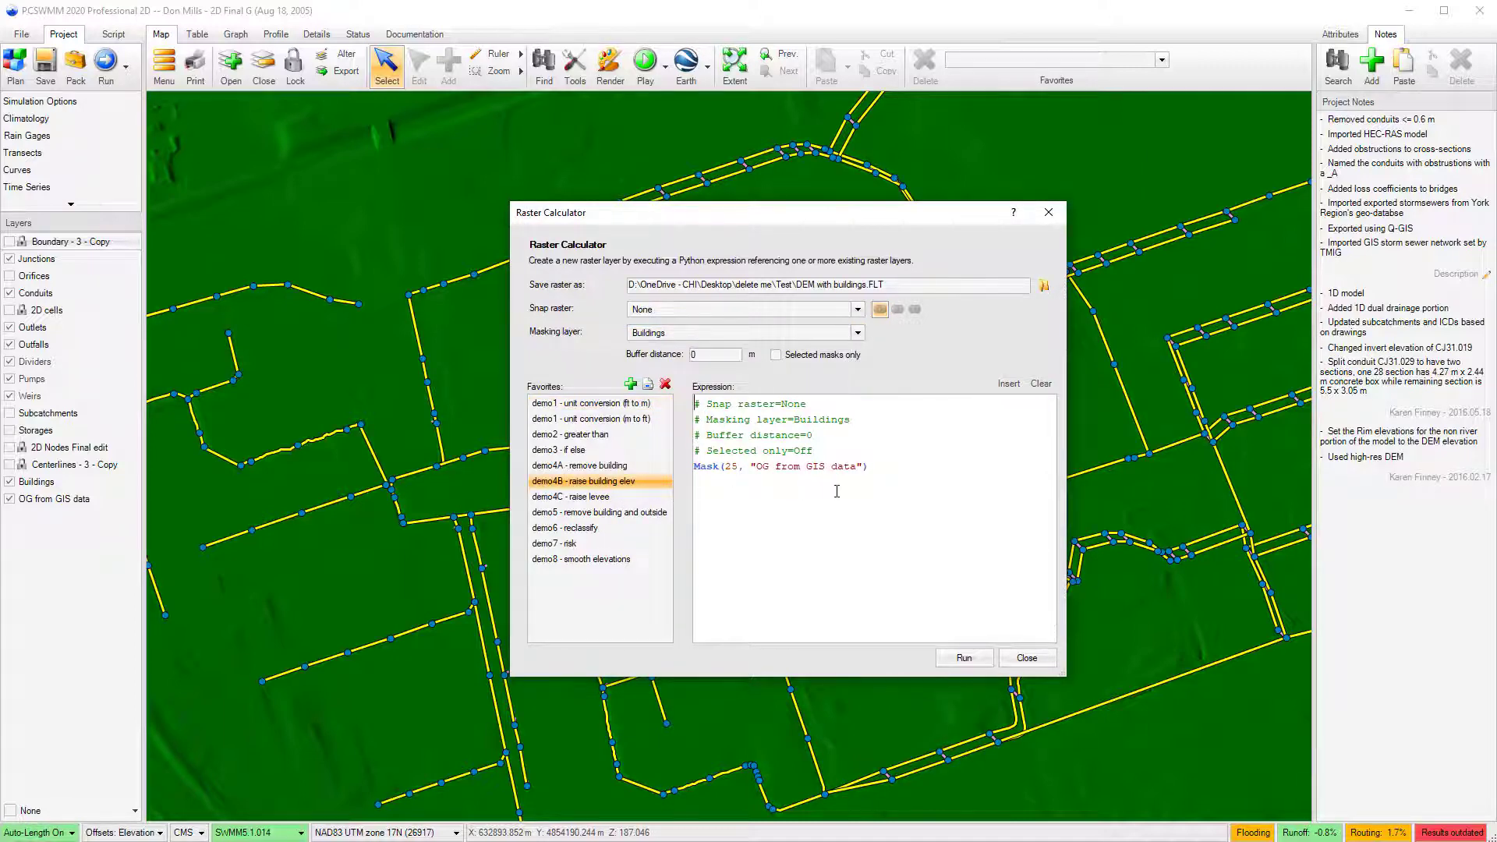
{"action": "left_click", "coordinate": [961, 663]}
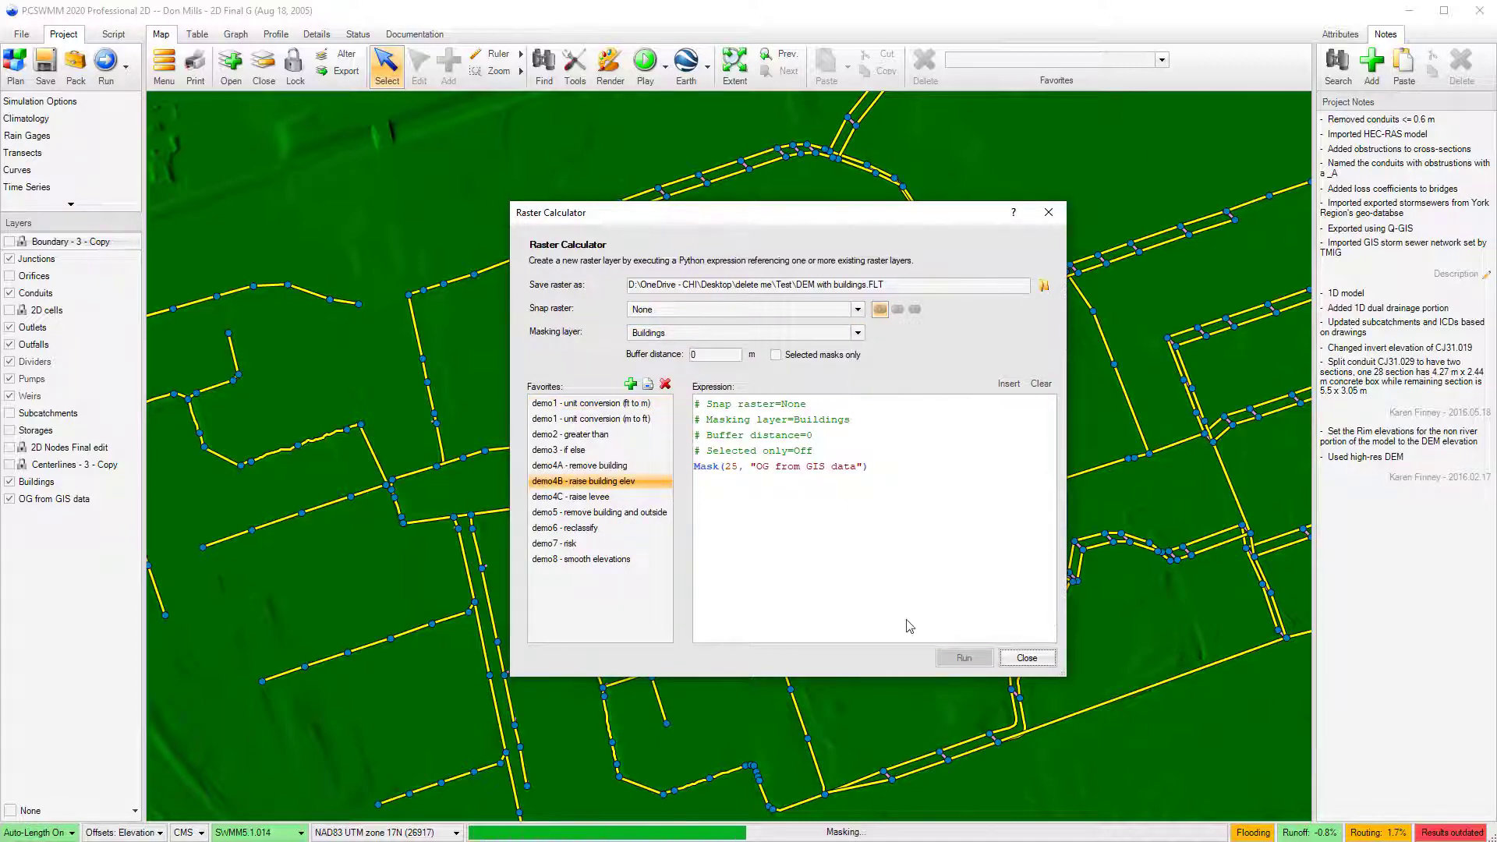
{"action": "left_click", "coordinate": [1020, 659]}
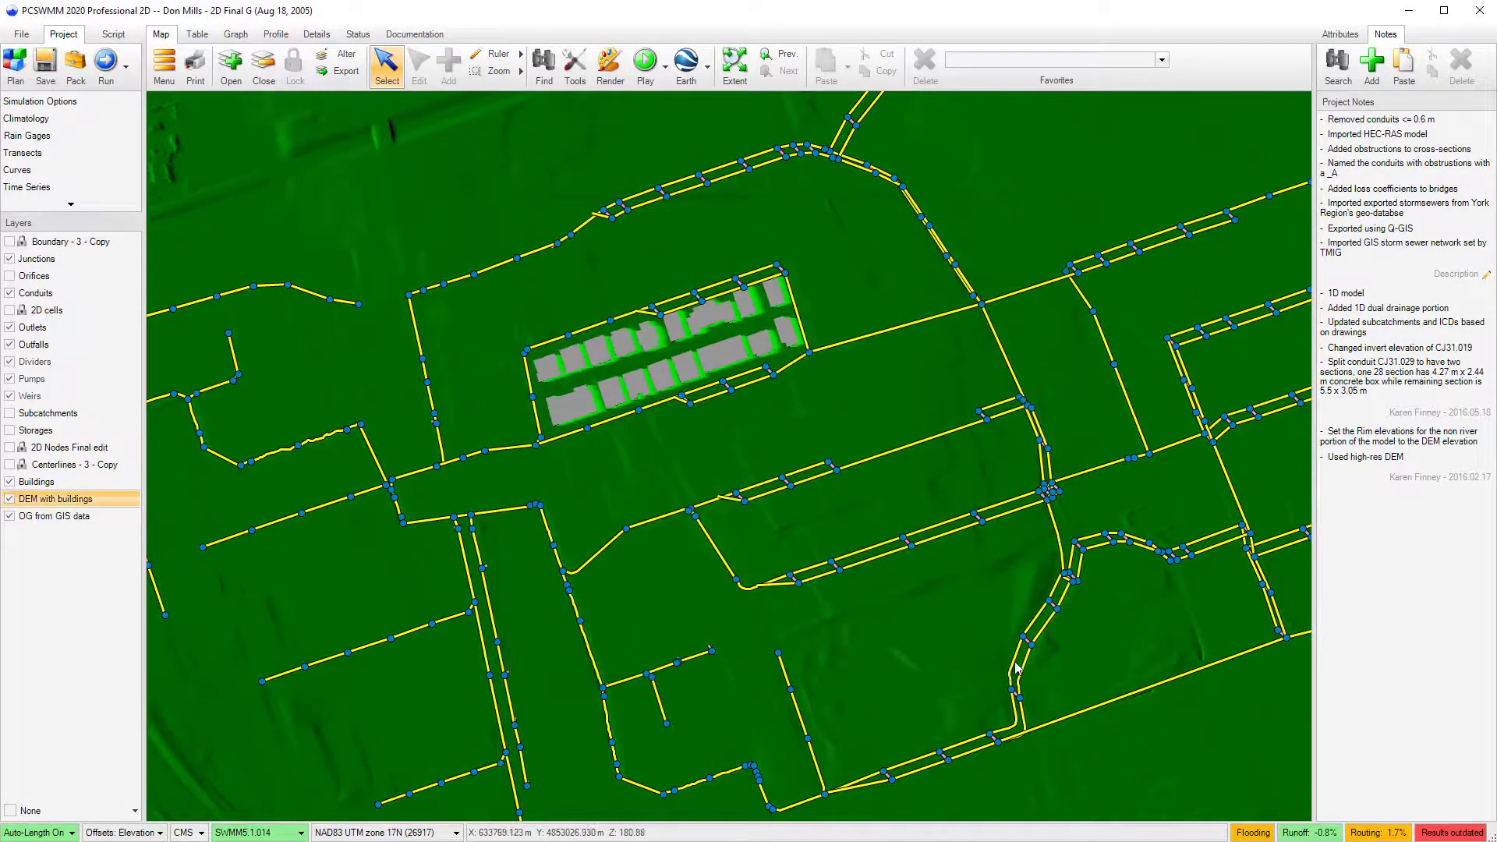
Remove the OG from GIS data layer from the project.
{"action": "left_click", "coordinate": [77, 520]}
{"action": "right_click", "coordinate": [77, 521]}
{"action": "left_click", "coordinate": [125, 566]}
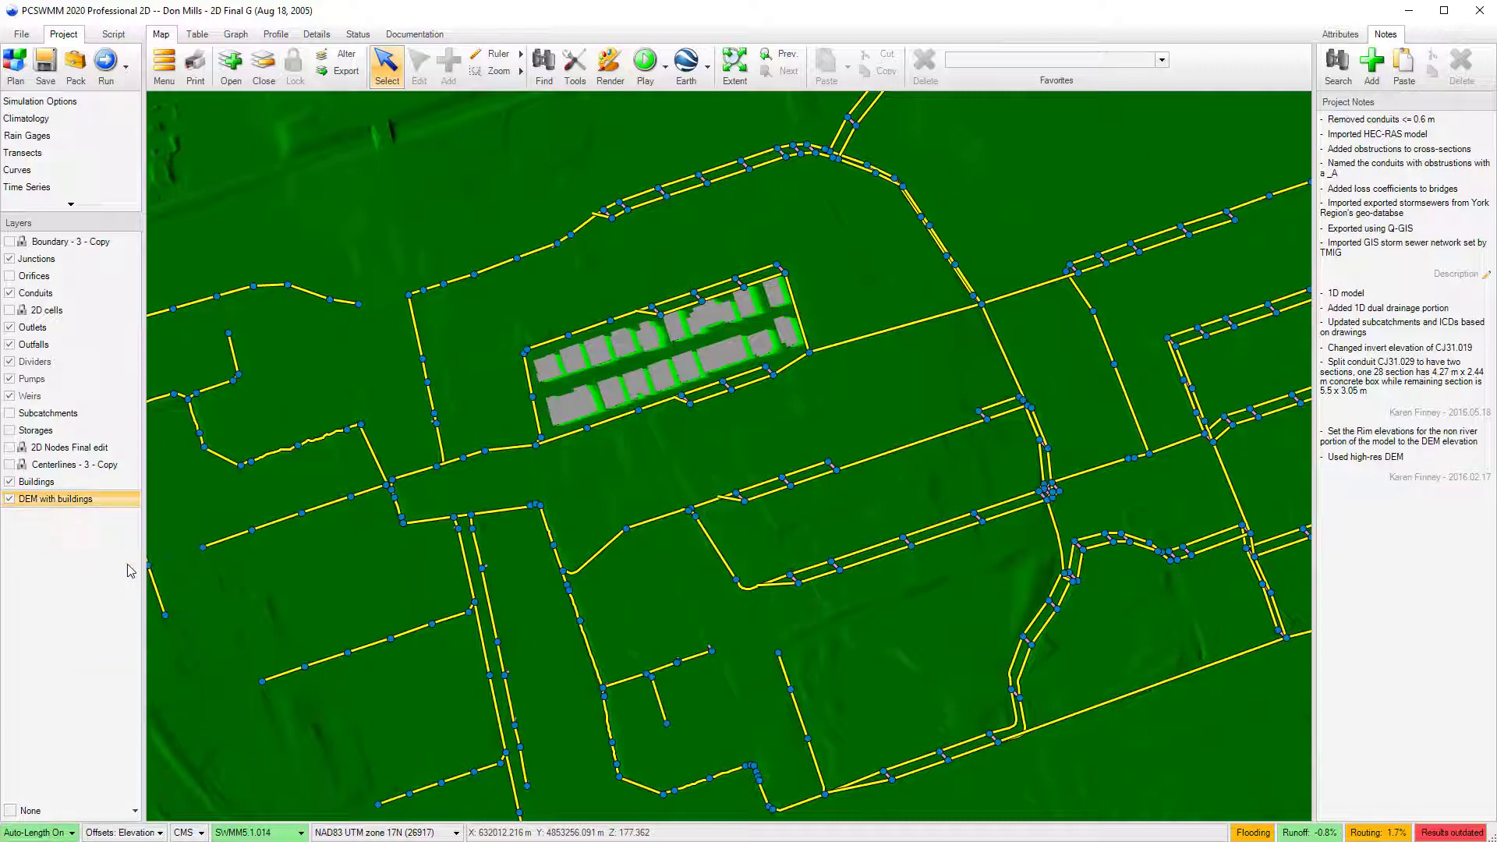
Measure a 76.29 m distance across the buildings with the Ruler.
{"action": "left_click", "coordinate": [499, 54]}
{"action": "left_click", "coordinate": [573, 348]}
{"action": "double_click", "coordinate": [591, 378]}
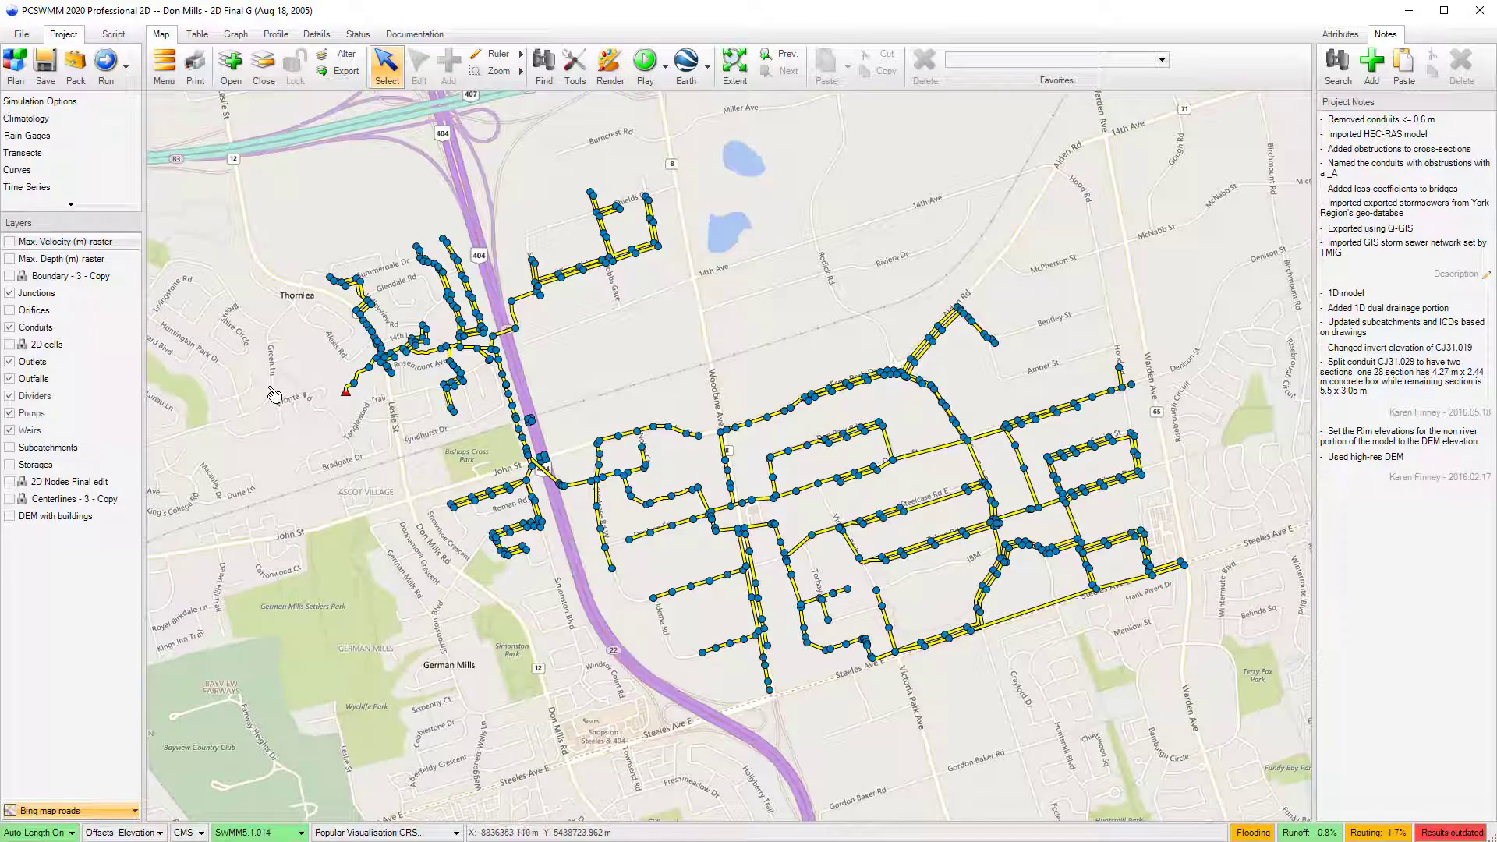
Briefly show and hide the Max. Velocity and Max. Depth rasters.
{"action": "left_click", "coordinate": [10, 242]}
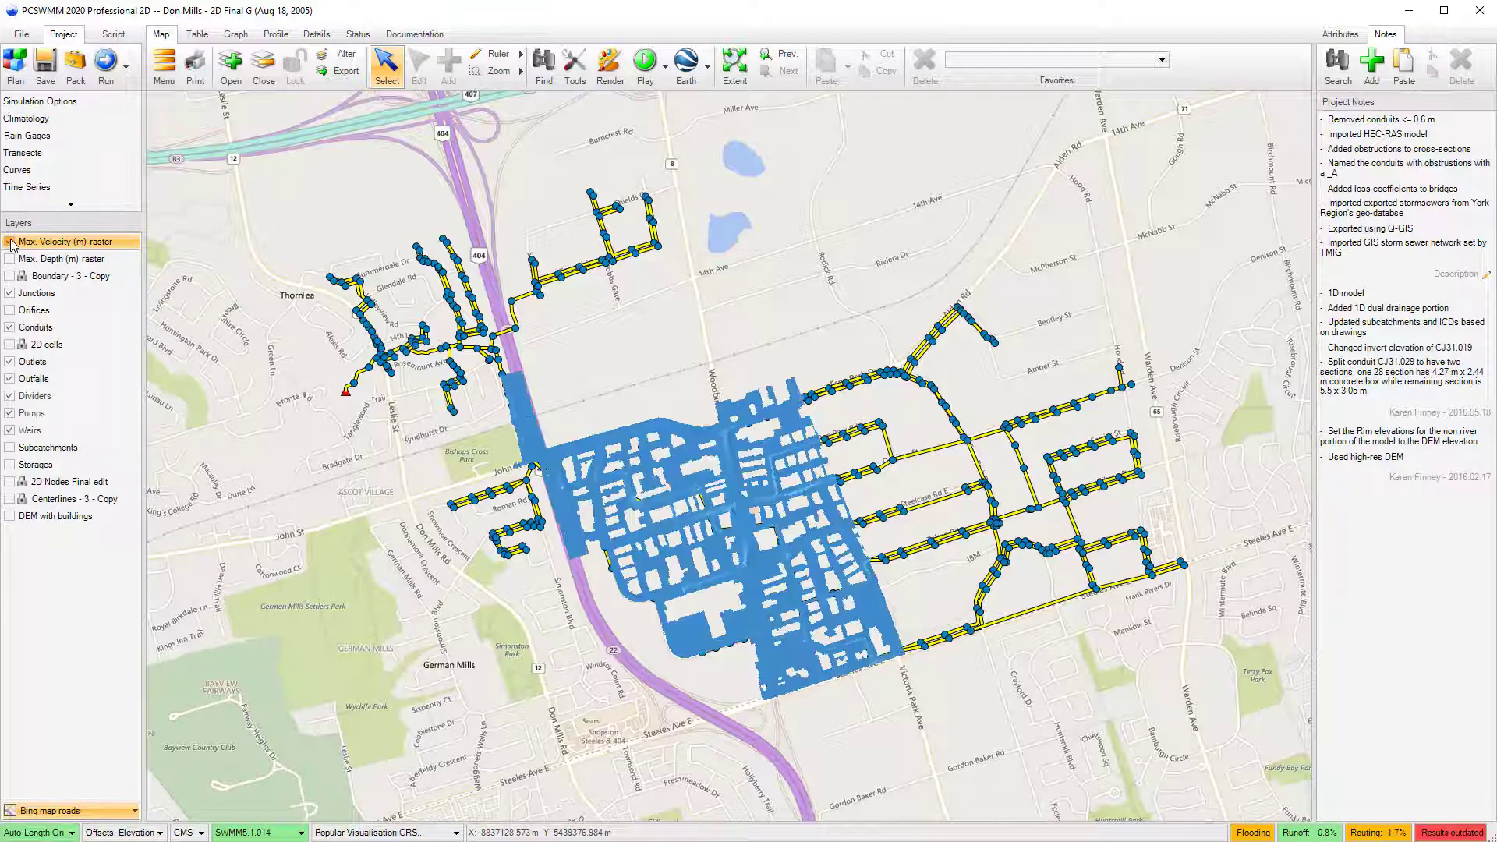
{"action": "left_click", "coordinate": [10, 242]}
{"action": "left_click", "coordinate": [10, 259]}
{"action": "left_click", "coordinate": [10, 259]}
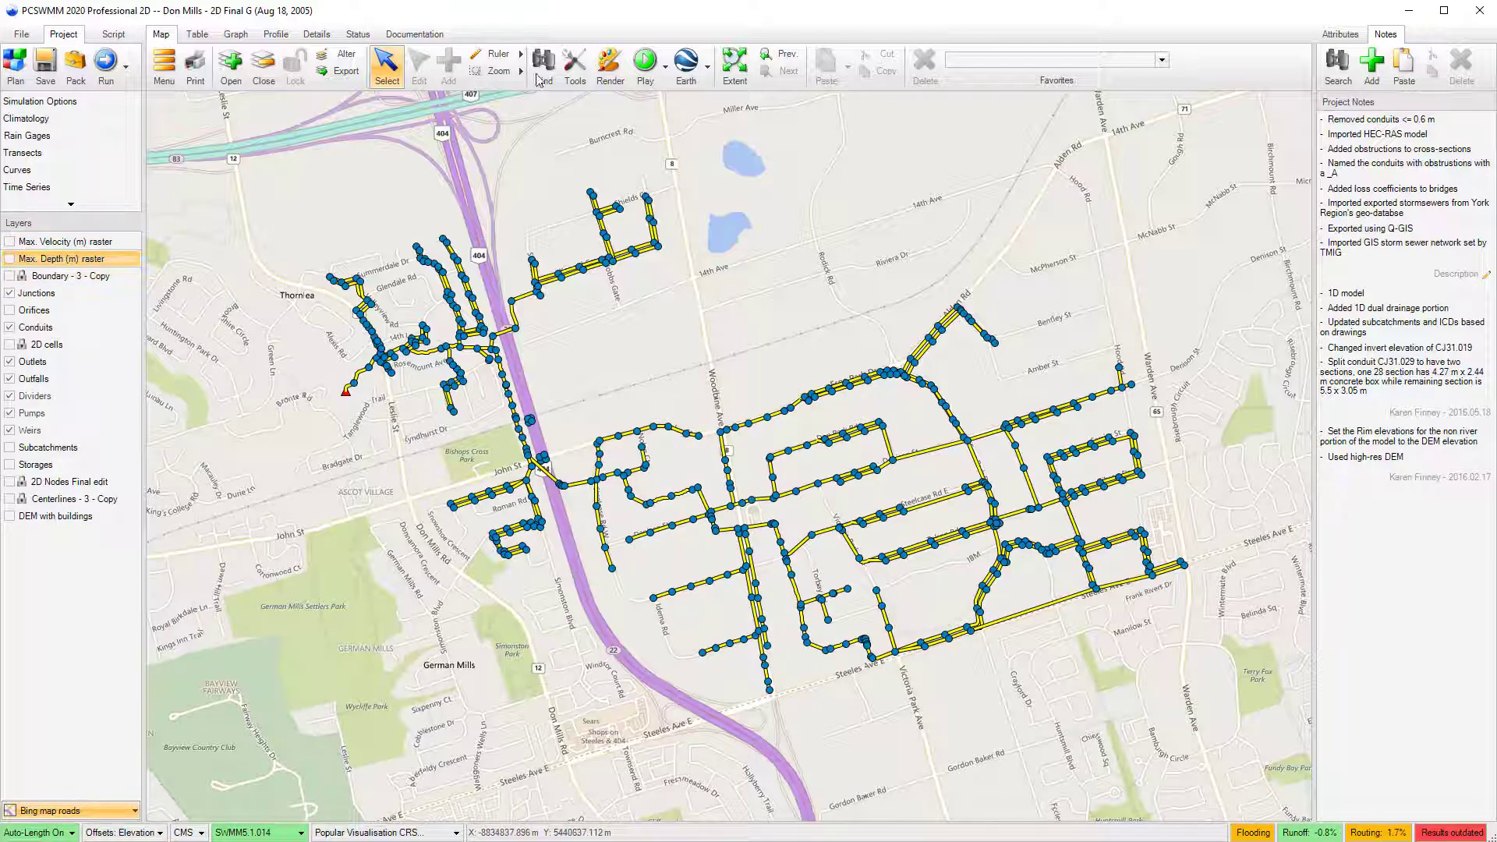
Load the 'demo7 - risk' favorite expression into the Raster Calculator.
{"action": "left_click", "coordinate": [574, 63]}
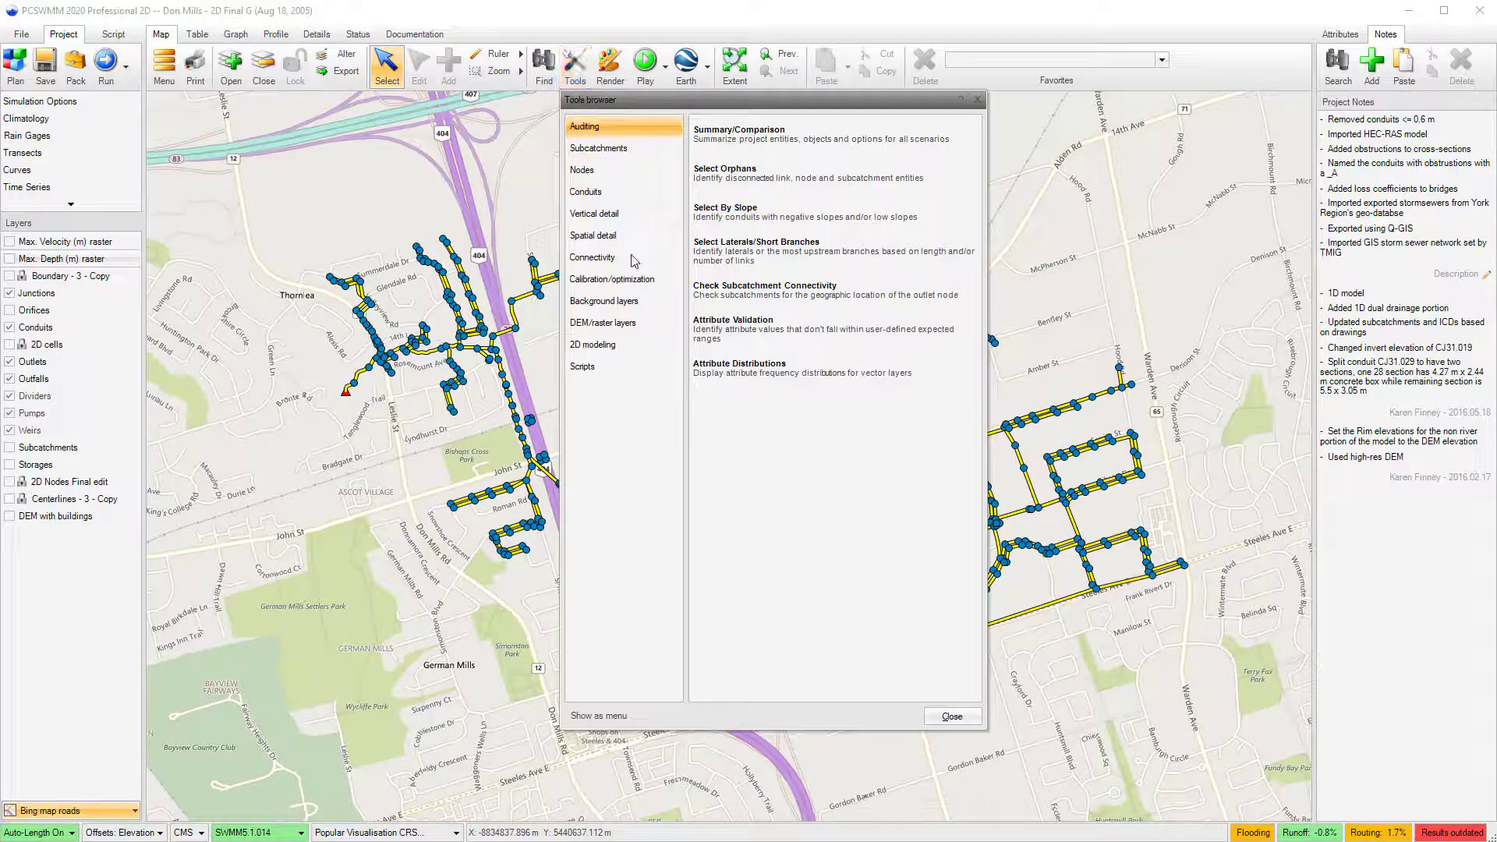
{"action": "left_click", "coordinate": [616, 322]}
{"action": "double_click", "coordinate": [749, 563]}
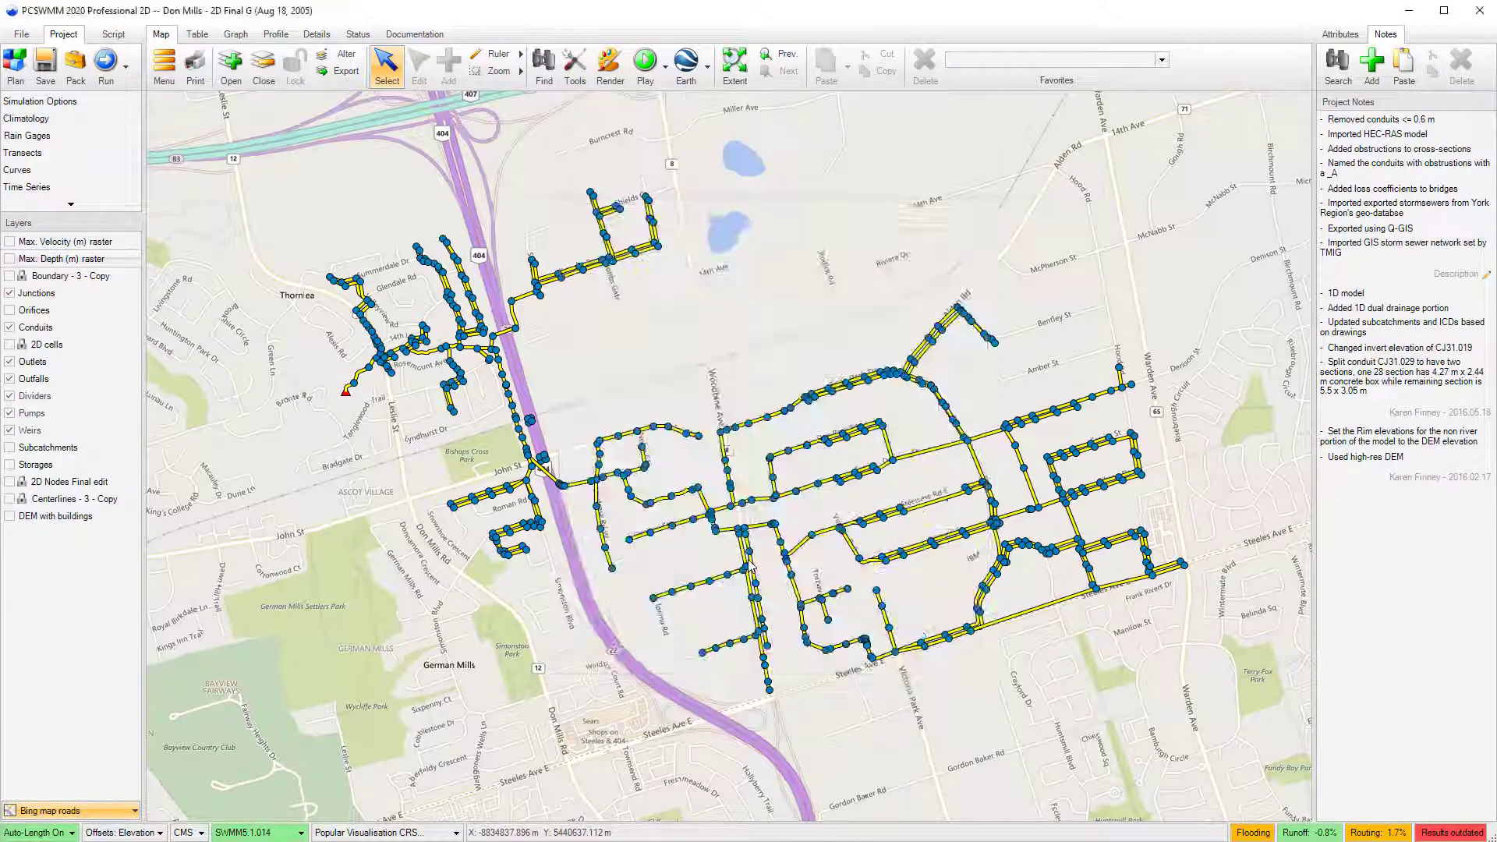
{"action": "left_click", "coordinate": [588, 544]}
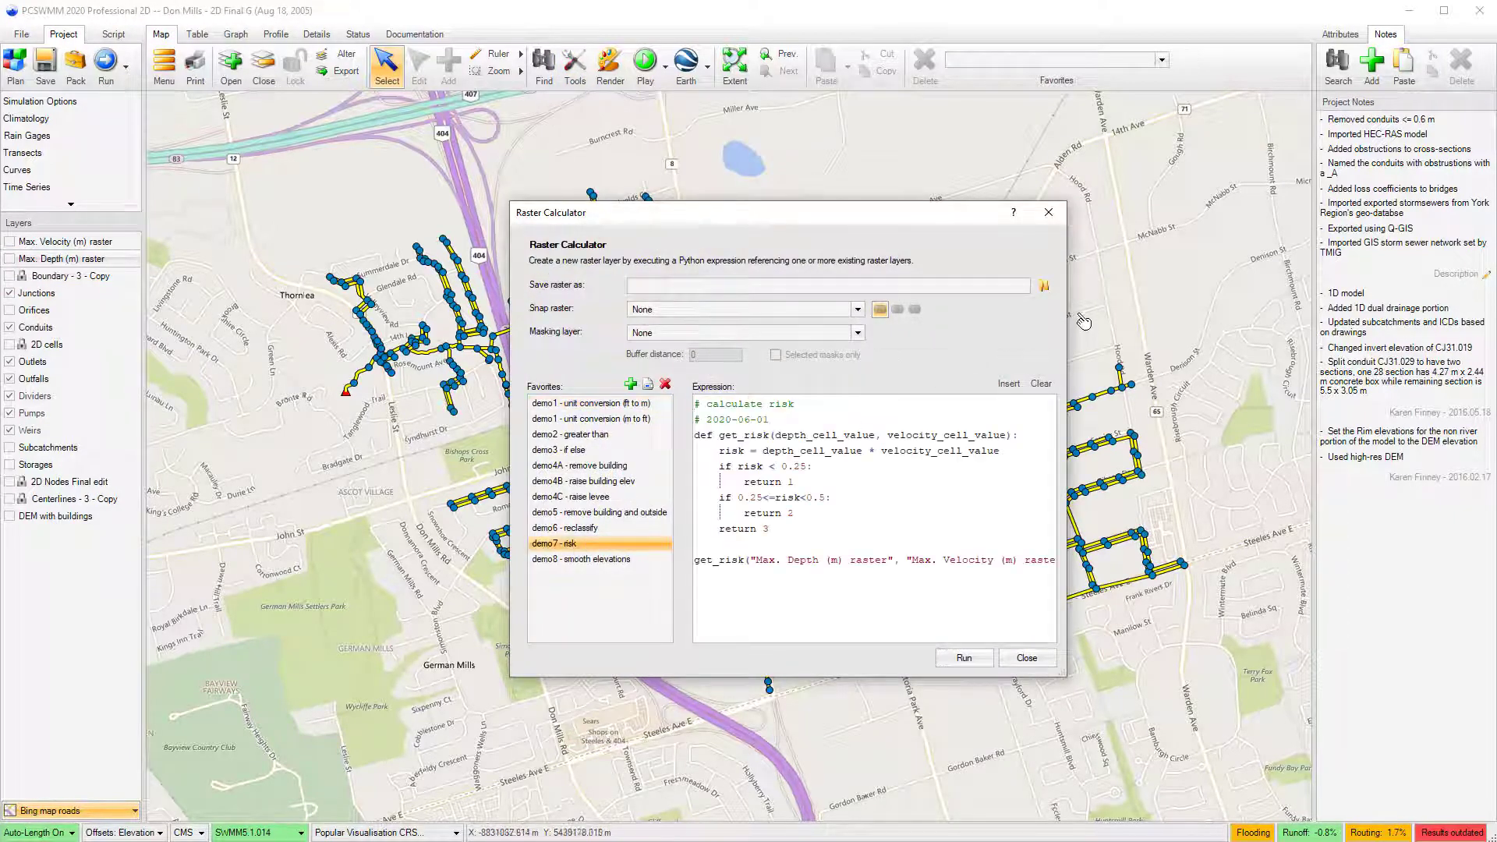
Set the output file to Risk map.FLT and run the risk calculation.
{"action": "left_click", "coordinate": [1048, 287]}
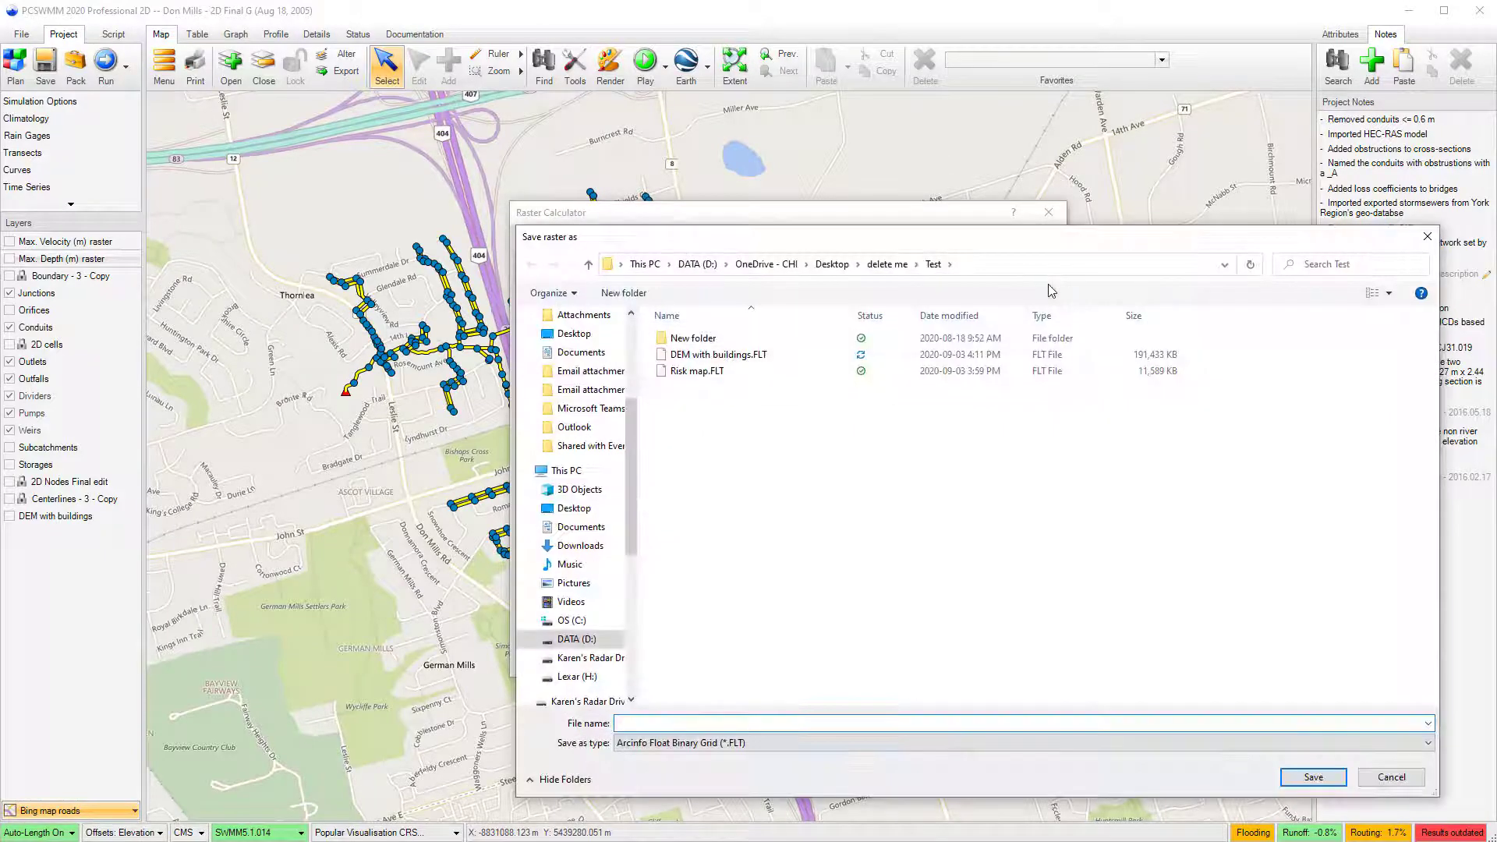
{"action": "type", "text": "Risk map"}
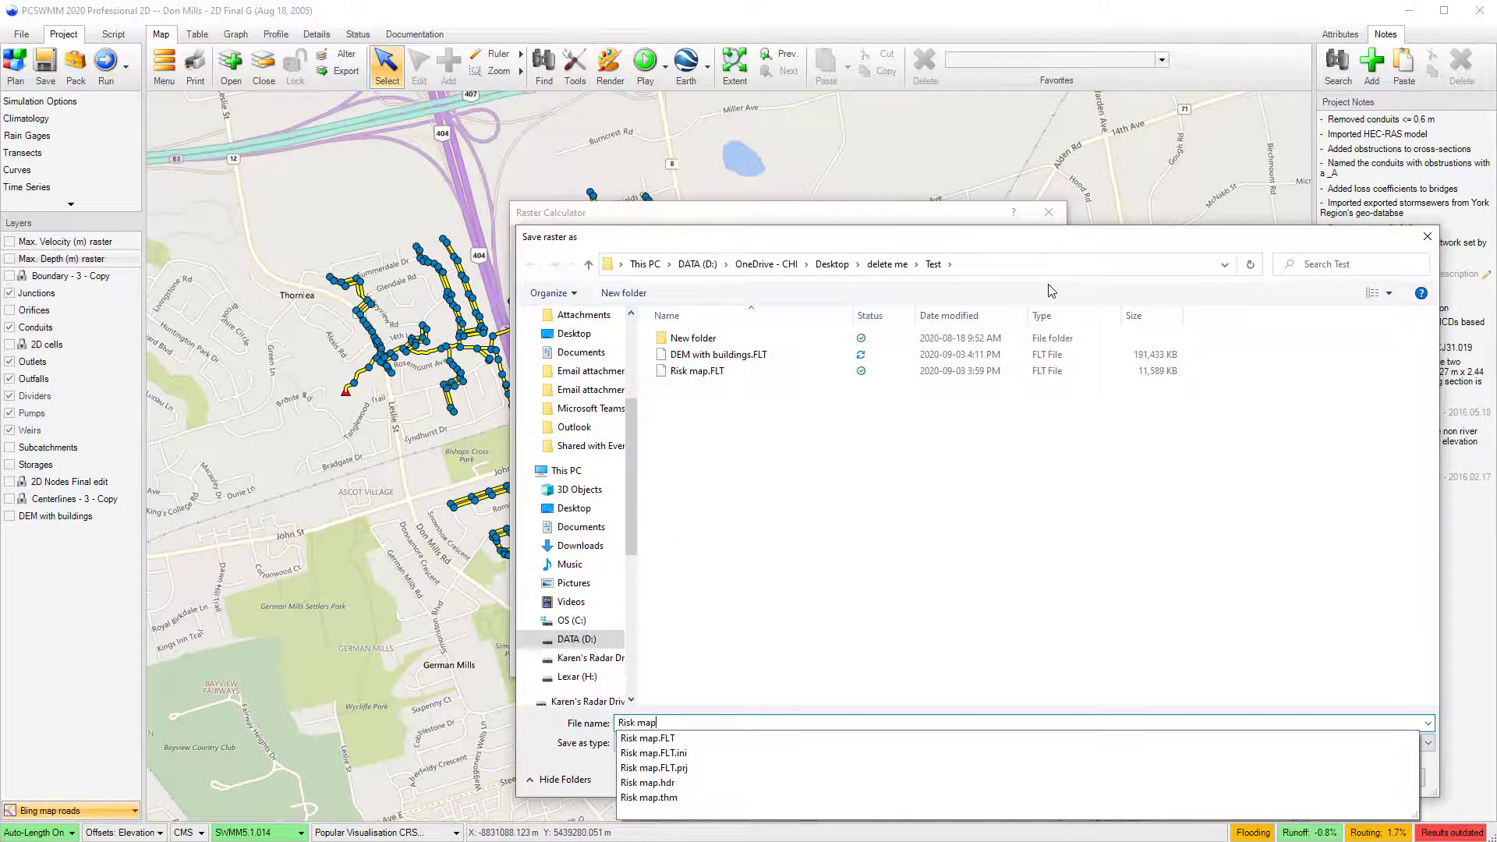
{"action": "key", "text": "Return"}
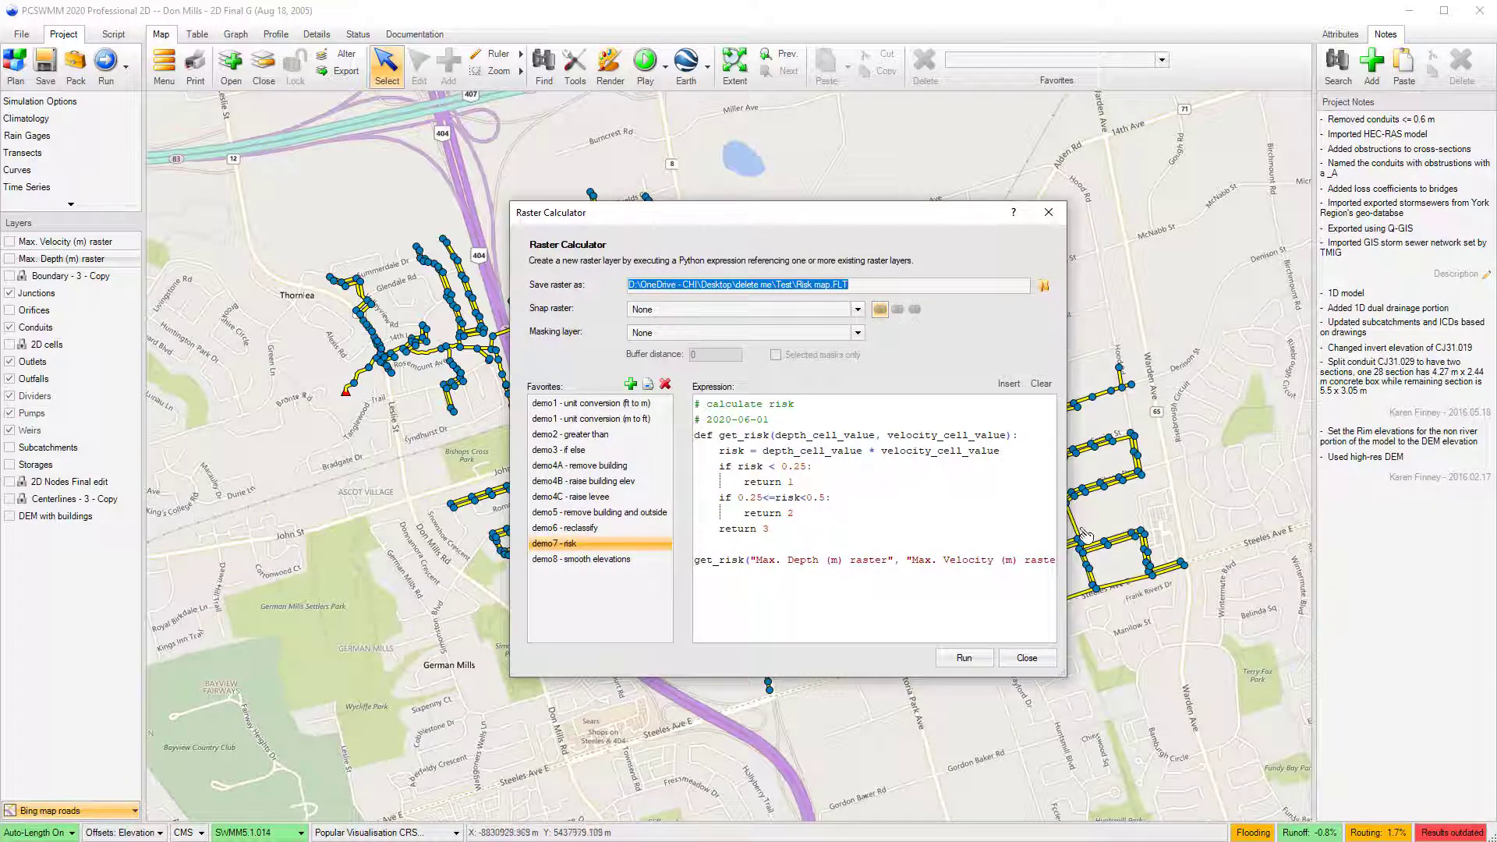
{"action": "left_click", "coordinate": [965, 659]}
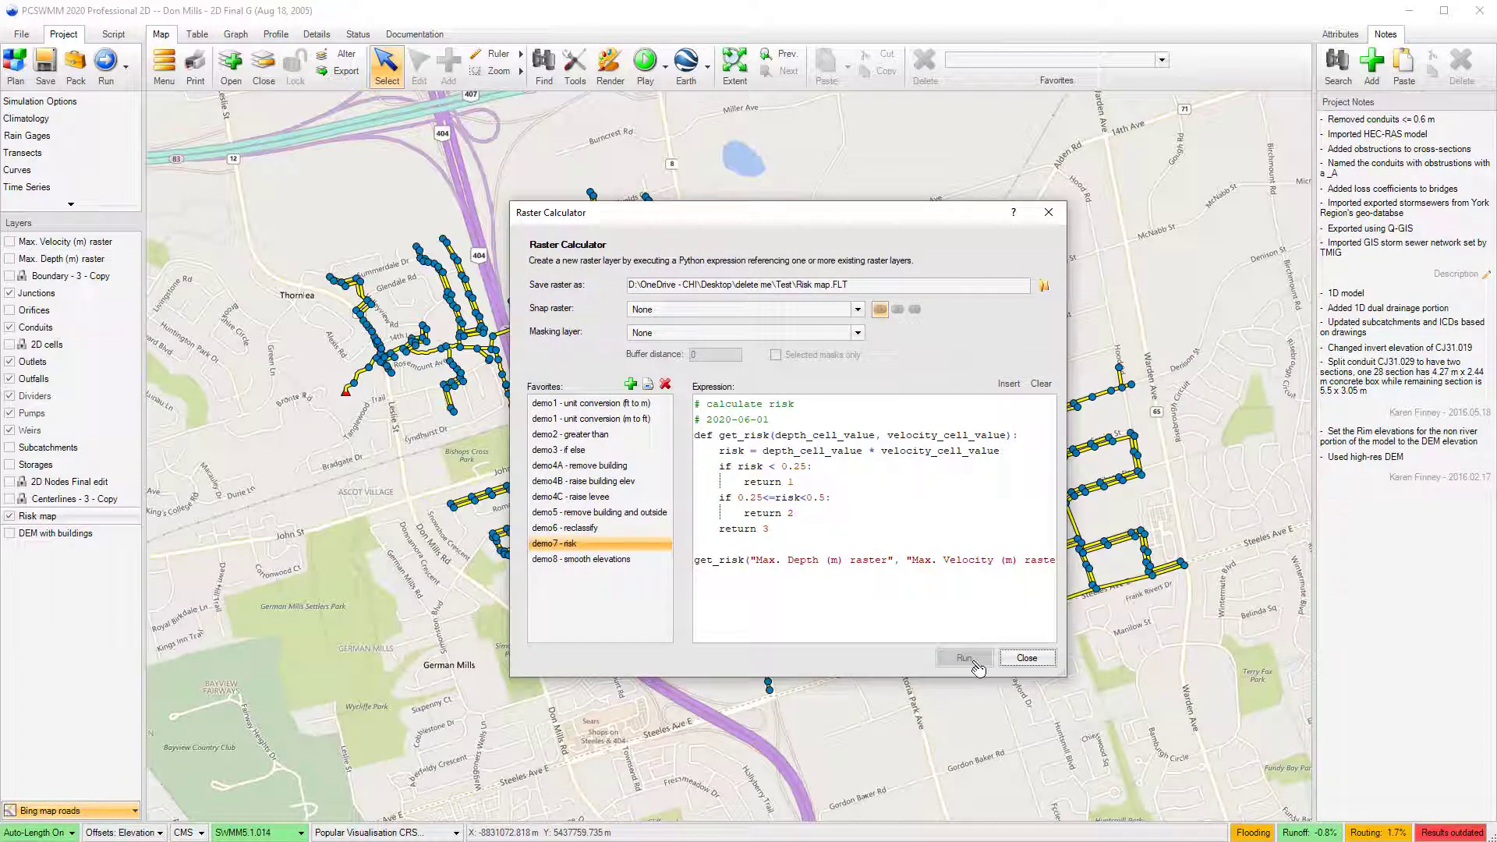
Close the calculator and zoom and pan over the Risk map along the streets.
{"action": "left_click", "coordinate": [1017, 661]}
{"action": "scroll", "coordinate": [700, 531], "scroll_direction": "up", "scroll_amount": 5}
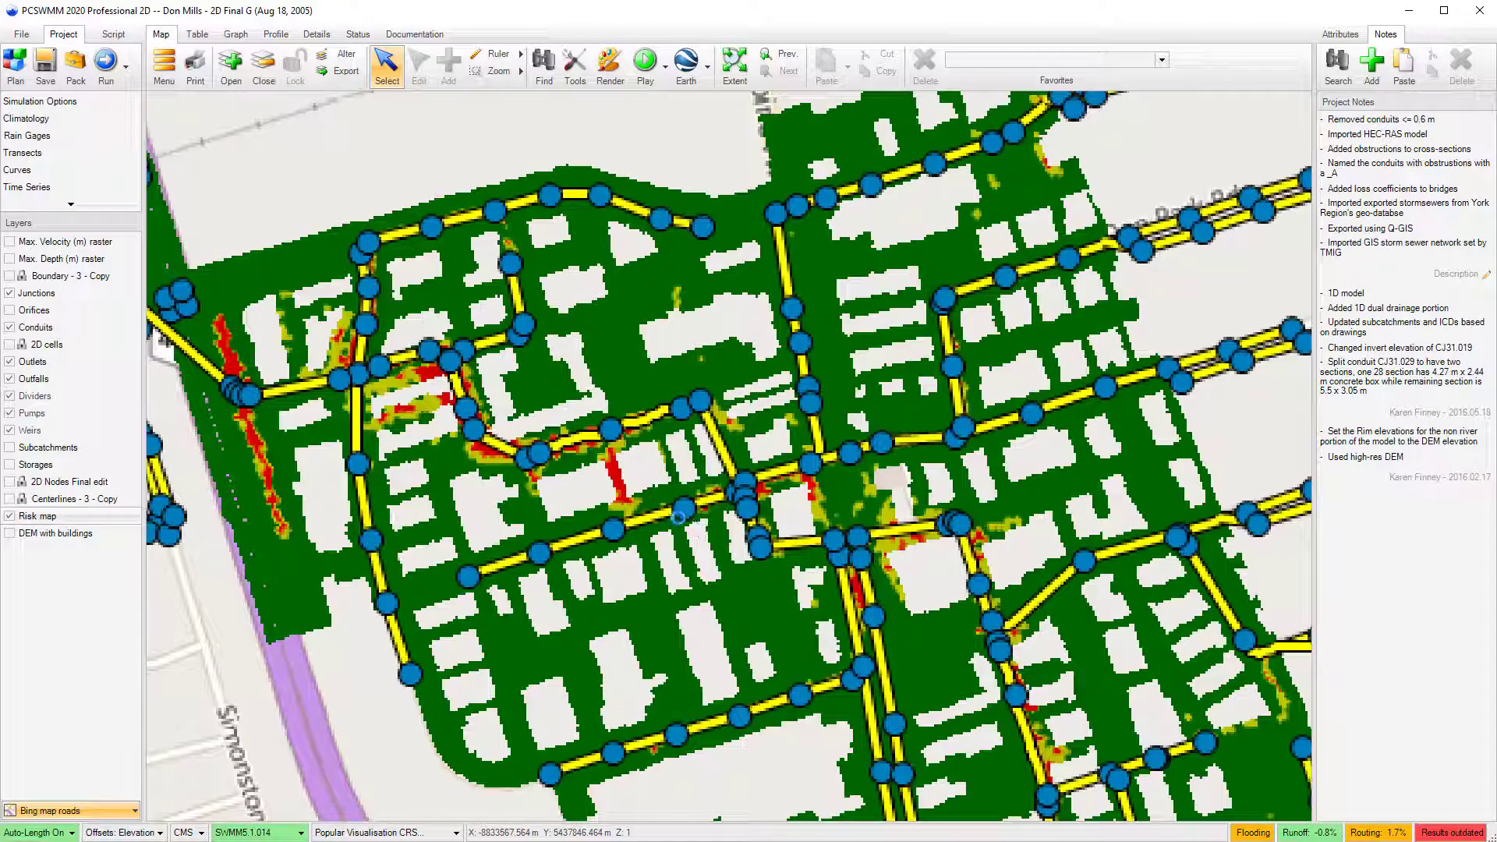
{"action": "scroll", "coordinate": [675, 519], "scroll_direction": "down", "scroll_amount": 2}
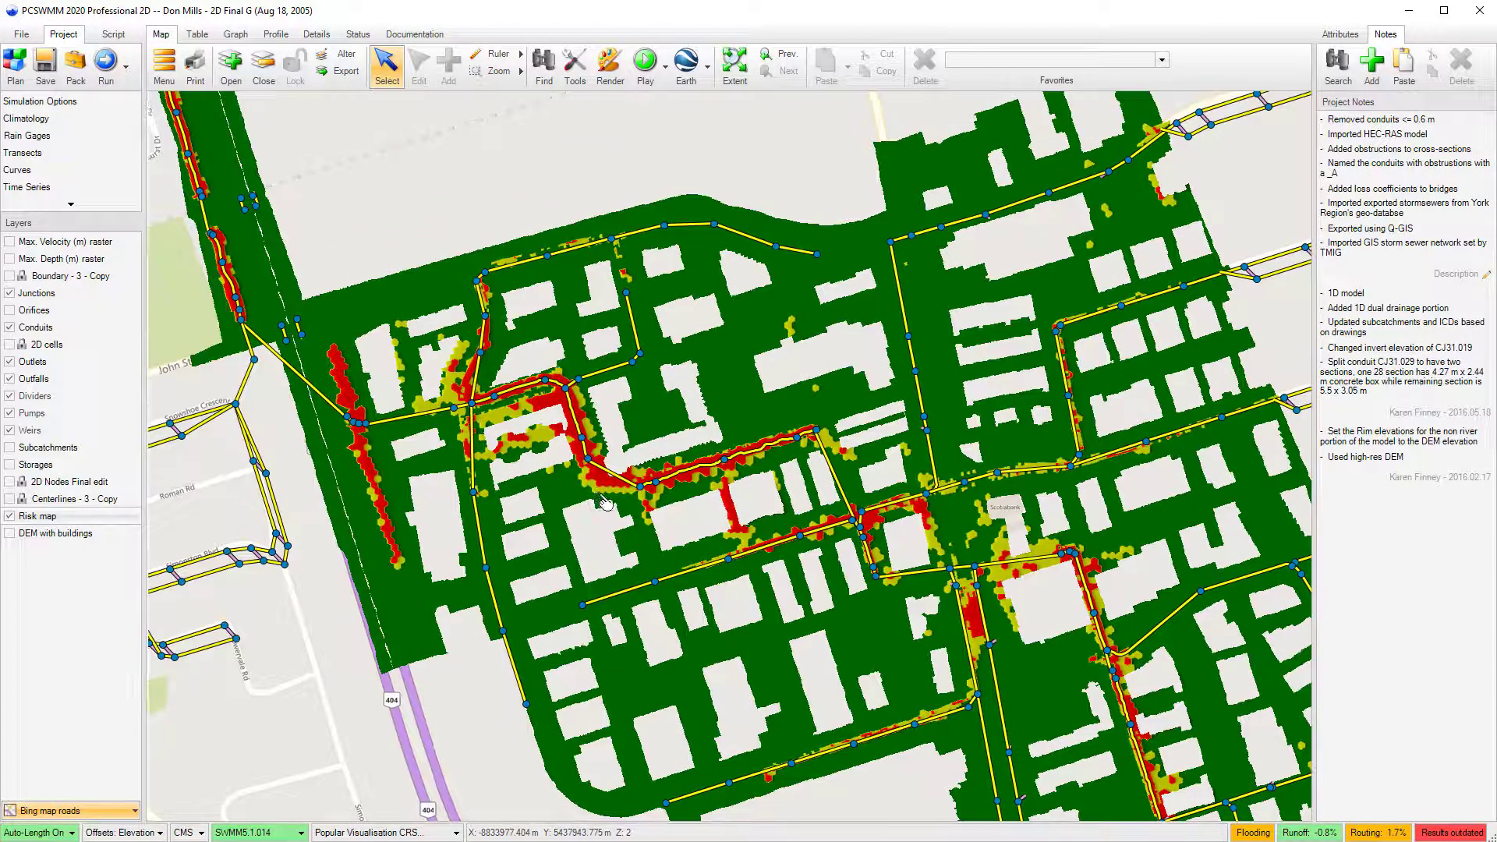
{"action": "left_click_drag", "start_coordinate": [597, 500], "coordinate": [643, 507]}
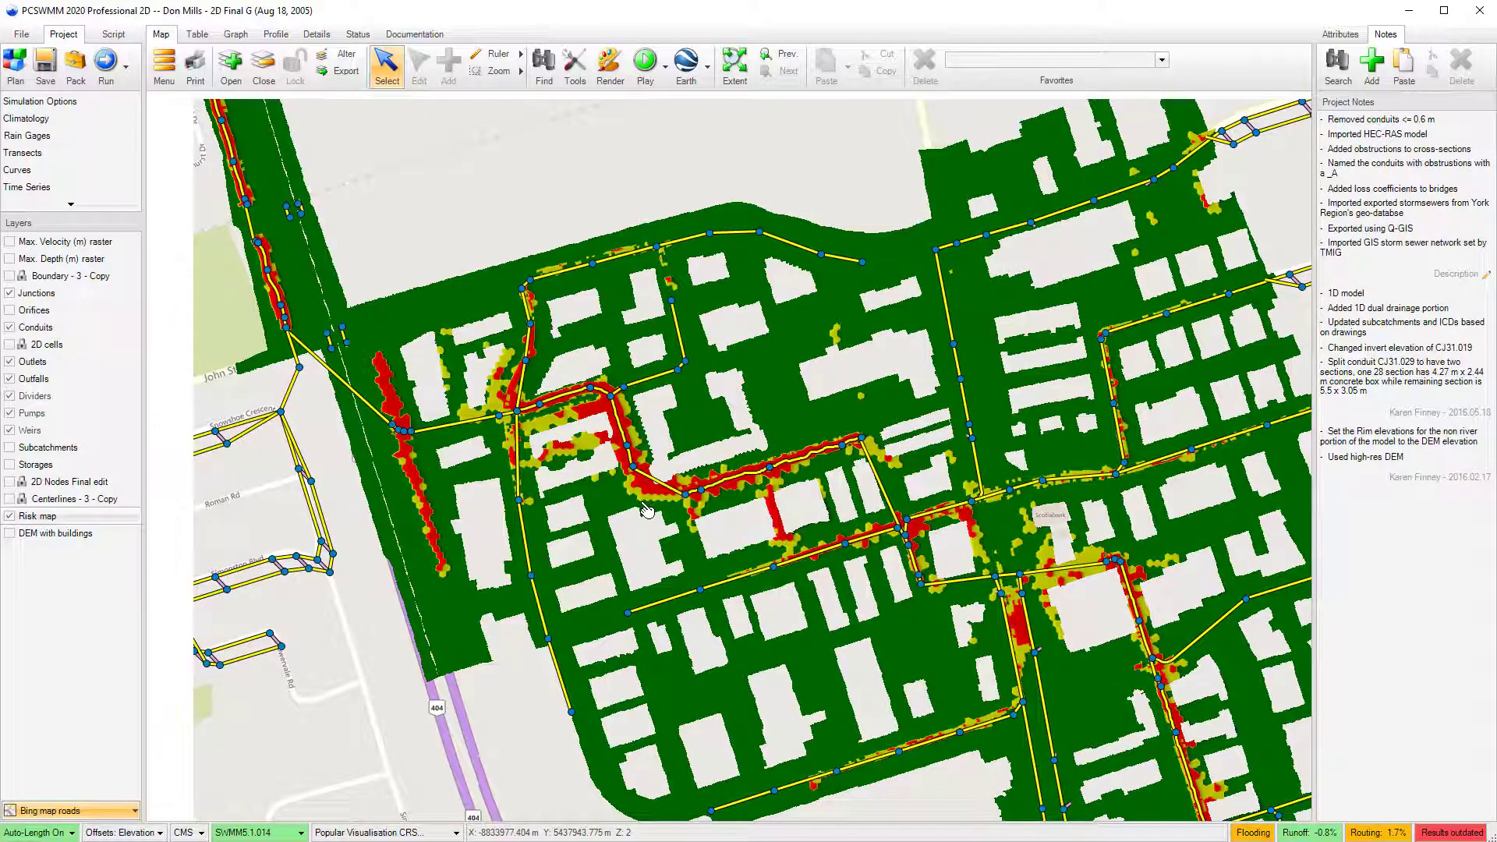